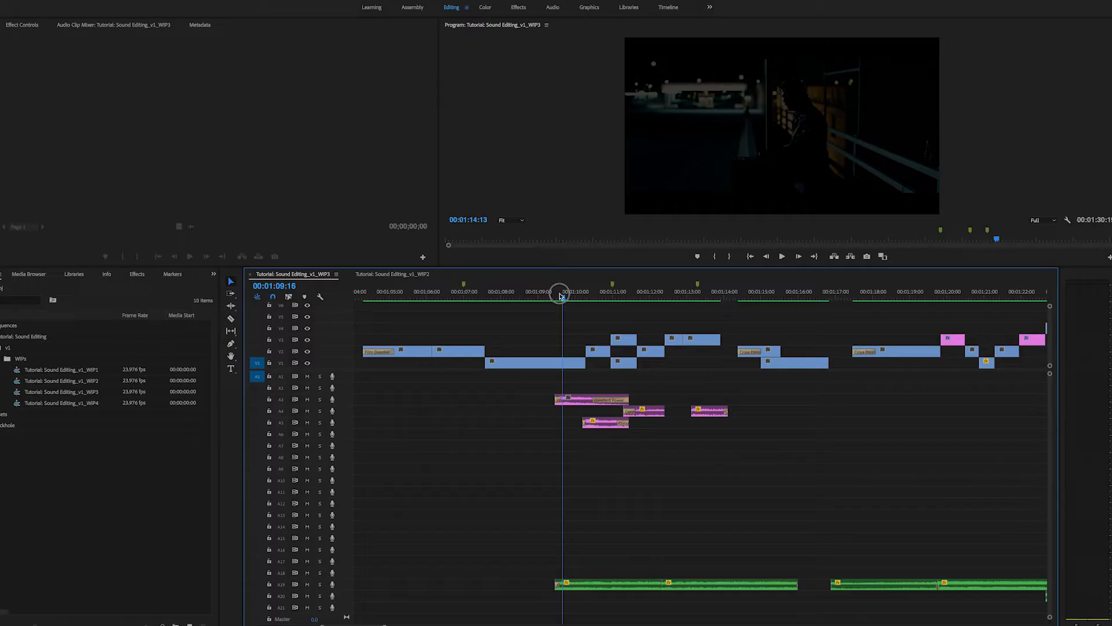
Step: Play the cut from 00:01:09:01 to about 00:01:14:06 in stages, listening to the existing sound against the picture changes
{"action": "left_click_drag", "start_coordinate": [561, 296], "coordinate": [541, 300]}
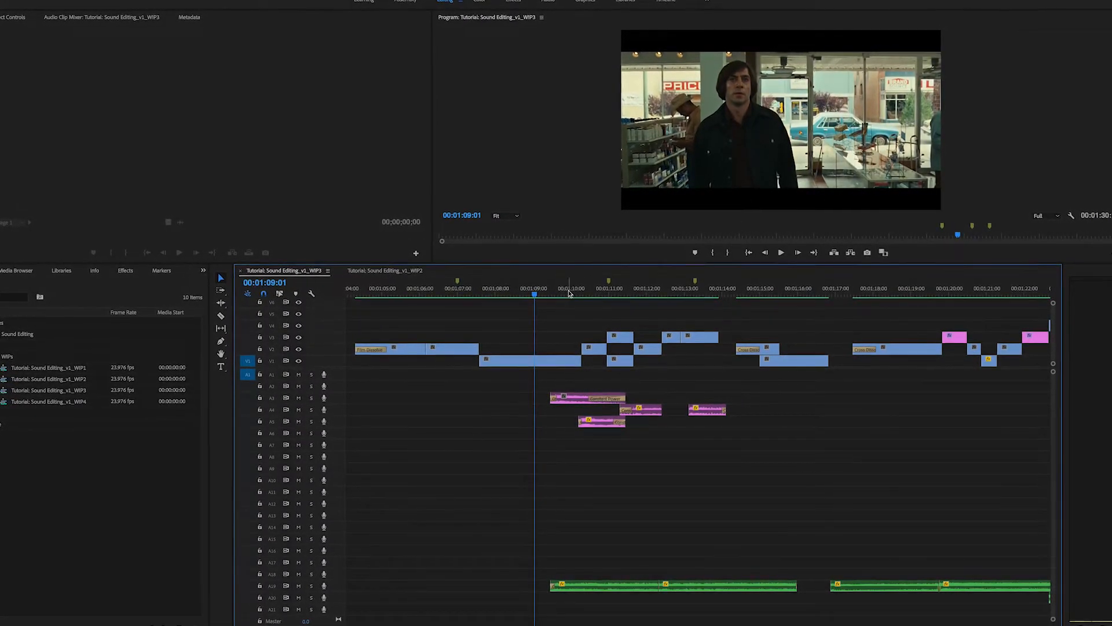
{"action": "key", "text": "space"}
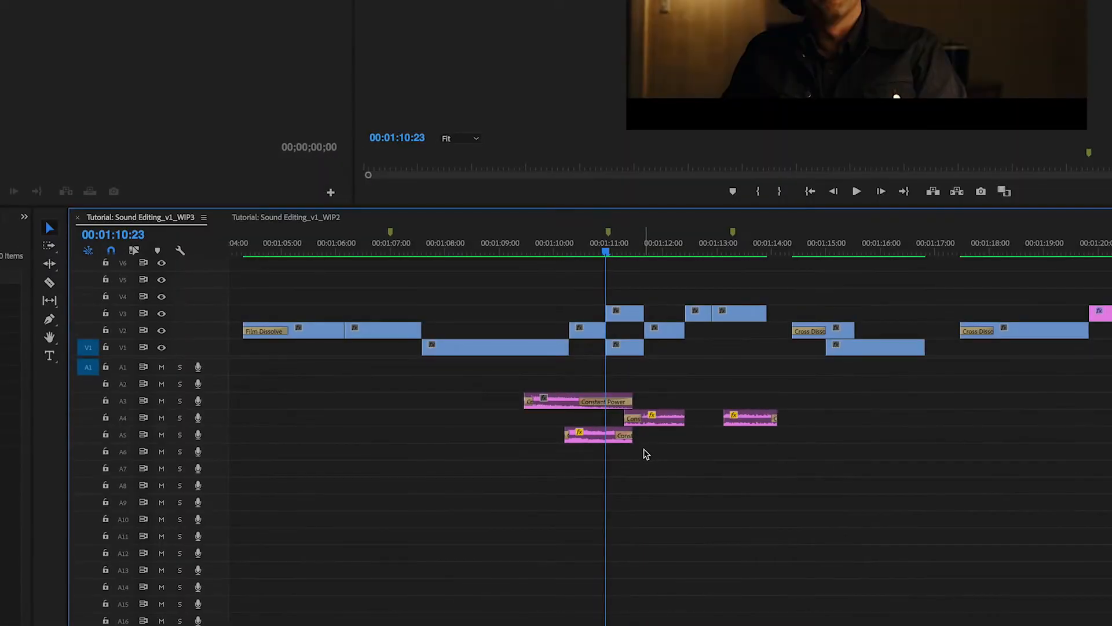
{"action": "key", "text": "space"}
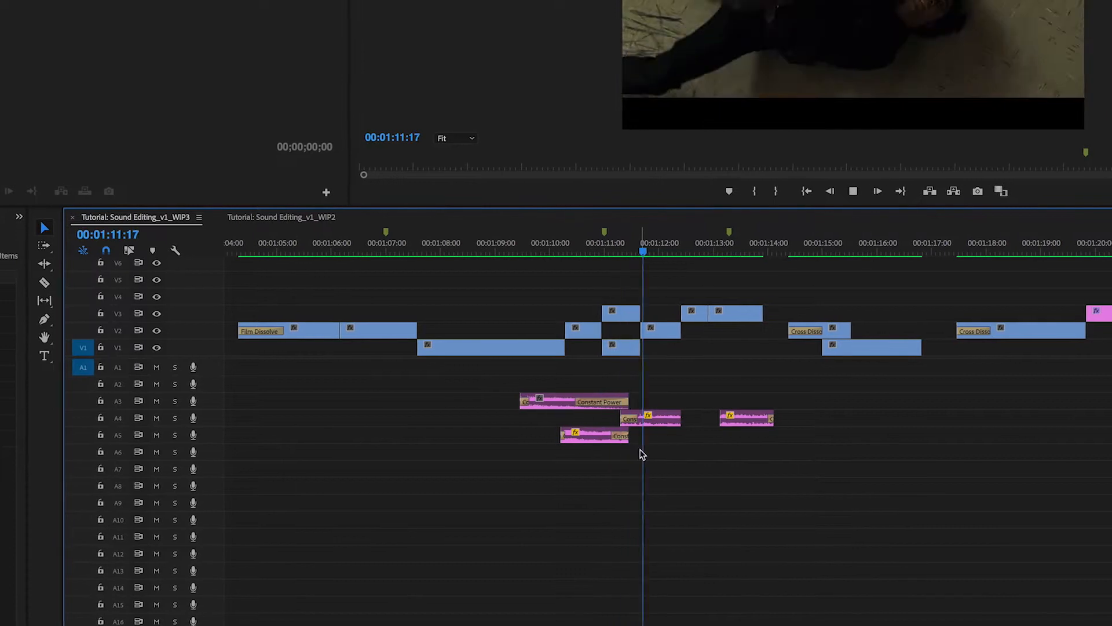
{"action": "key", "text": "space"}
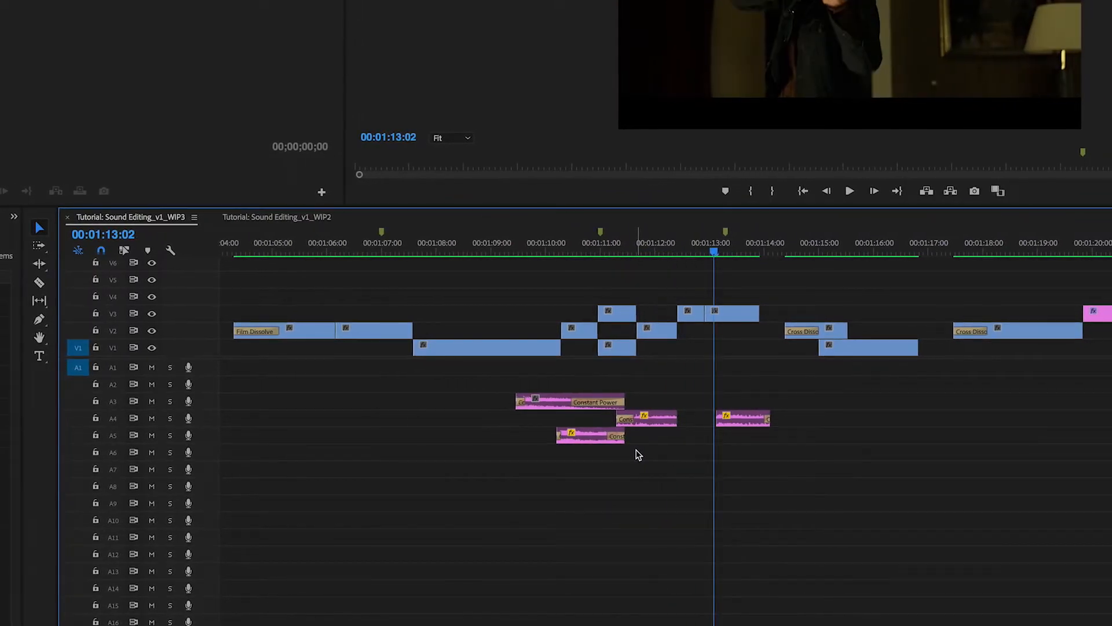
{"action": "key", "text": "space"}
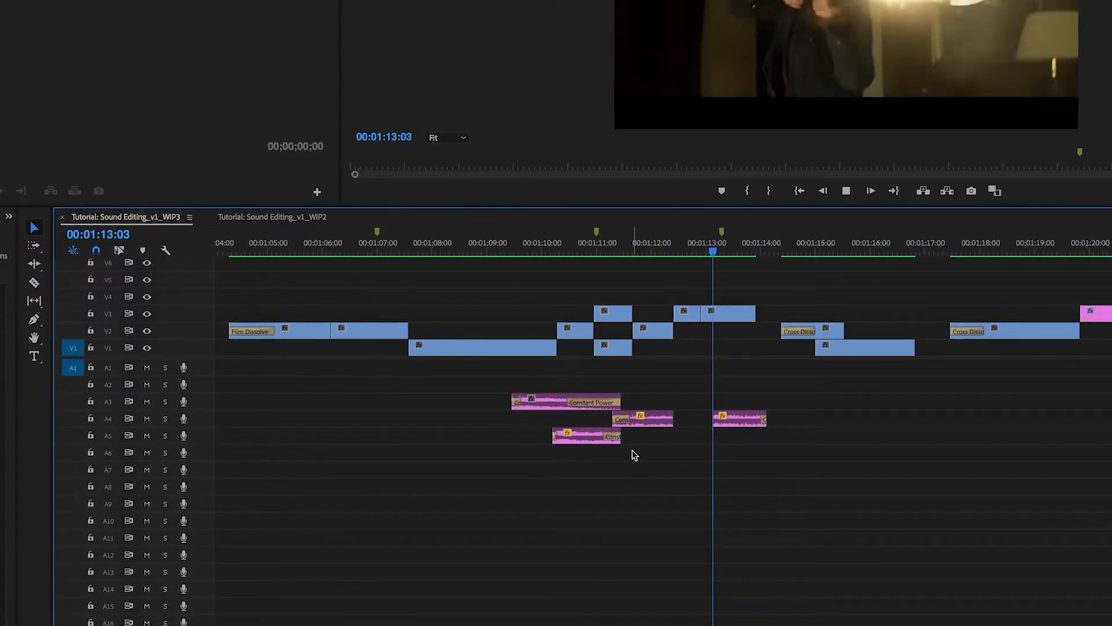
{"action": "key", "text": "space"}
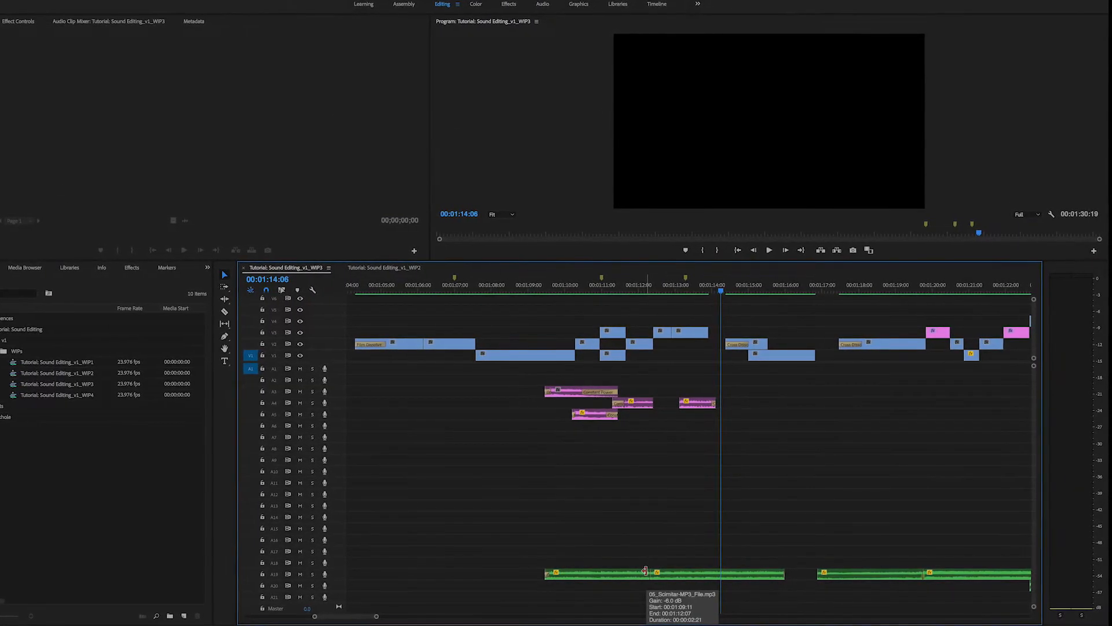
Step: Shorten the first two A19 music clips to durations of 00:00:01:13 and 00:00:00:23 so they end at the markers, and play the result
{"action": "left_click_drag", "start_coordinate": [644, 571], "coordinate": [594, 574]}
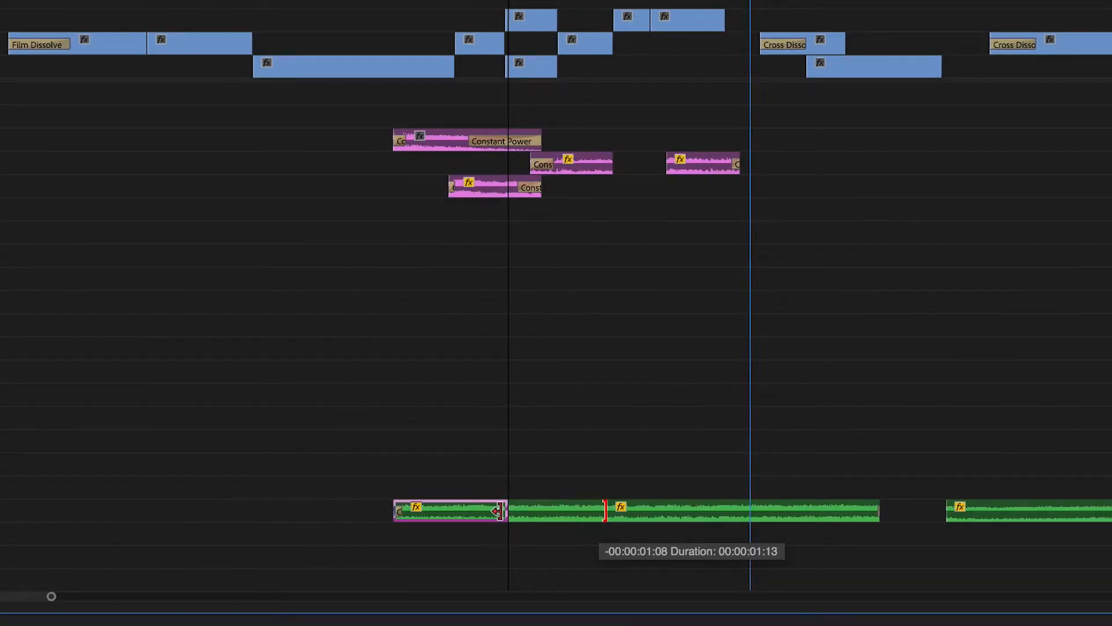
{"action": "left_click_drag", "start_coordinate": [777, 575], "coordinate": [674, 575]}
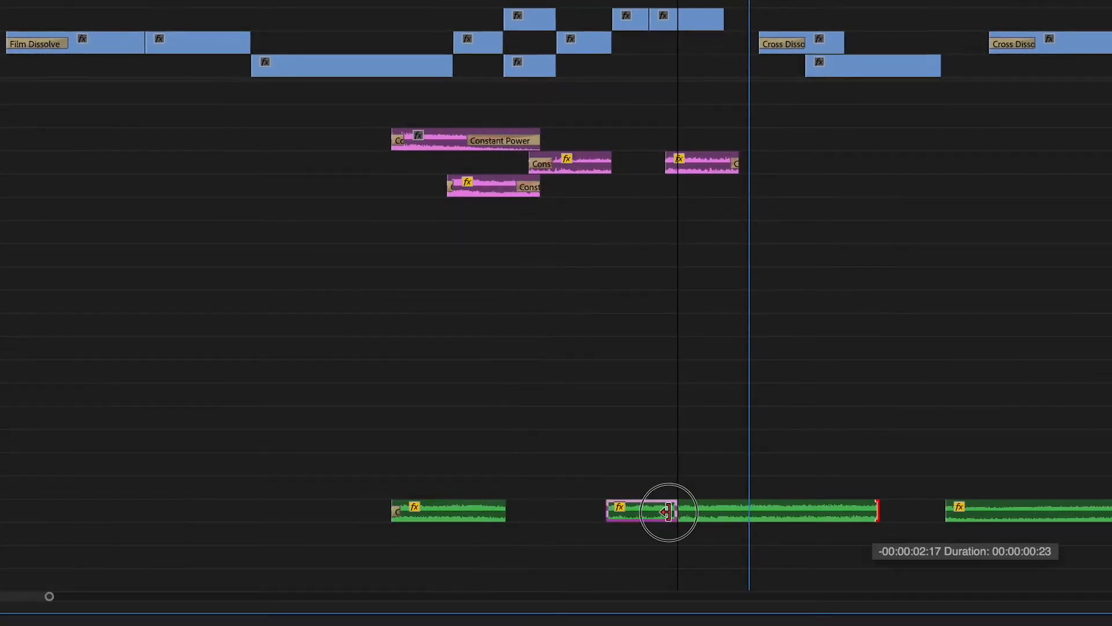
{"action": "left_click_drag", "start_coordinate": [669, 511], "coordinate": [674, 512]}
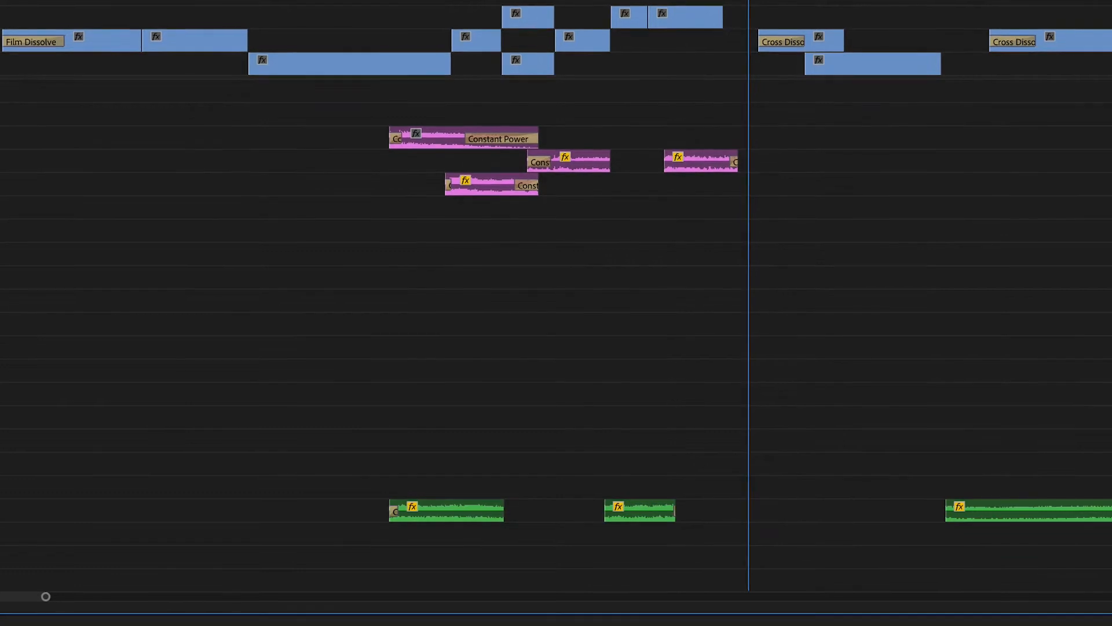
{"action": "key", "text": "space"}
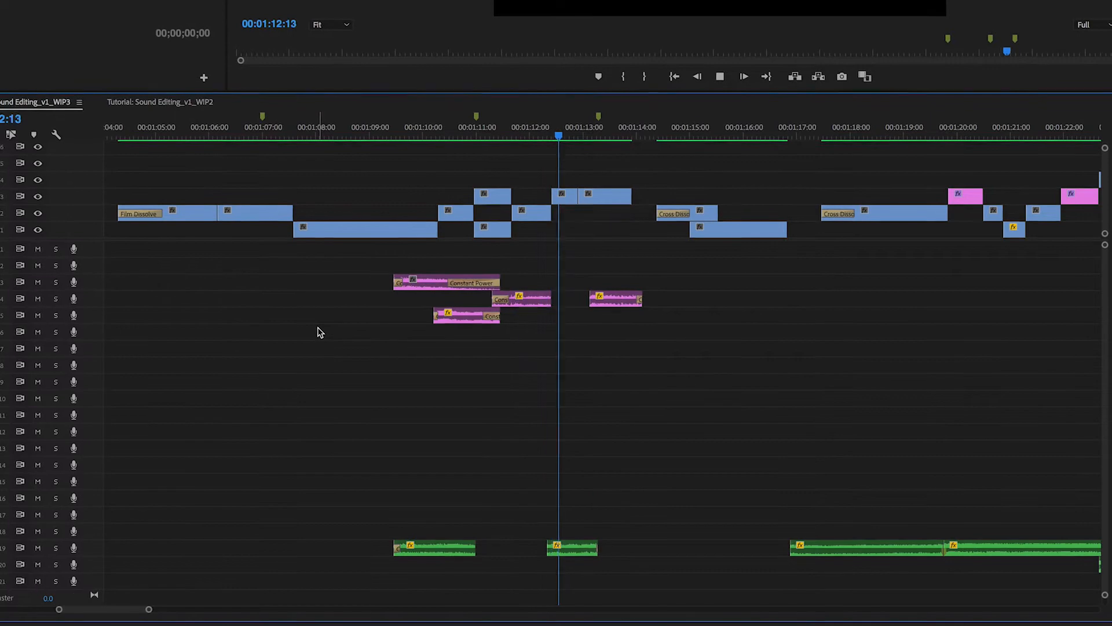
{"action": "key", "text": "space"}
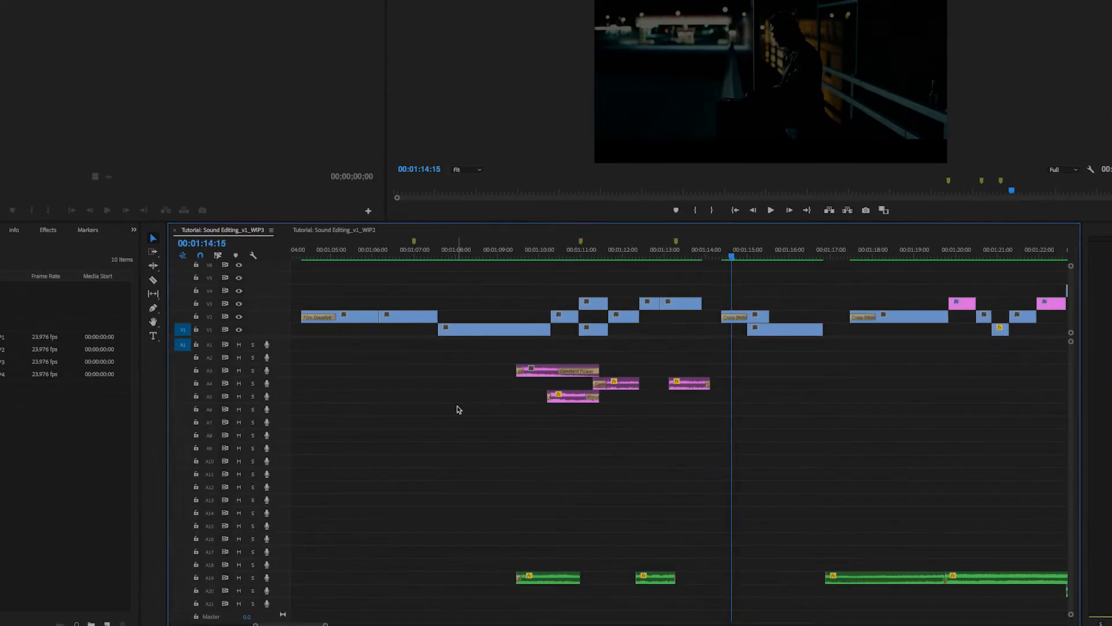
Step: Paste the three copied effect clips onto A11 to A13 from the first music clip's start, and audition them soloed and in the mix
{"action": "left_click", "coordinate": [504, 253]}
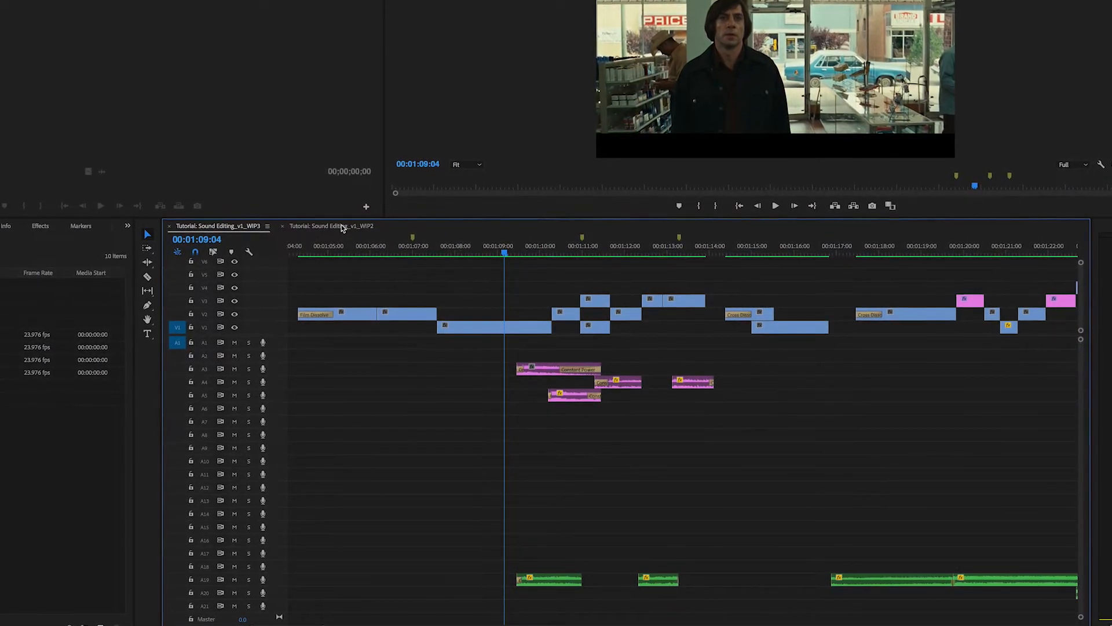
{"action": "key", "text": "ctrl+v"}
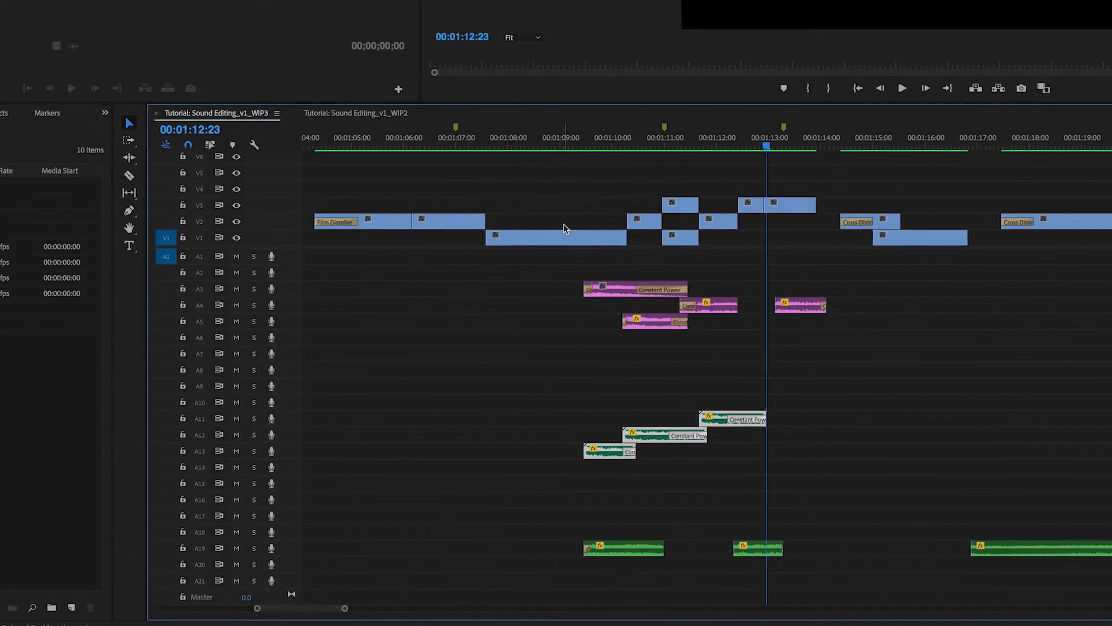
{"action": "left_click", "coordinate": [510, 251]}
{"action": "left_click", "coordinate": [557, 242]}
{"action": "left_click", "coordinate": [534, 309]}
{"action": "left_click_drag", "start_coordinate": [250, 418], "coordinate": [250, 468]}
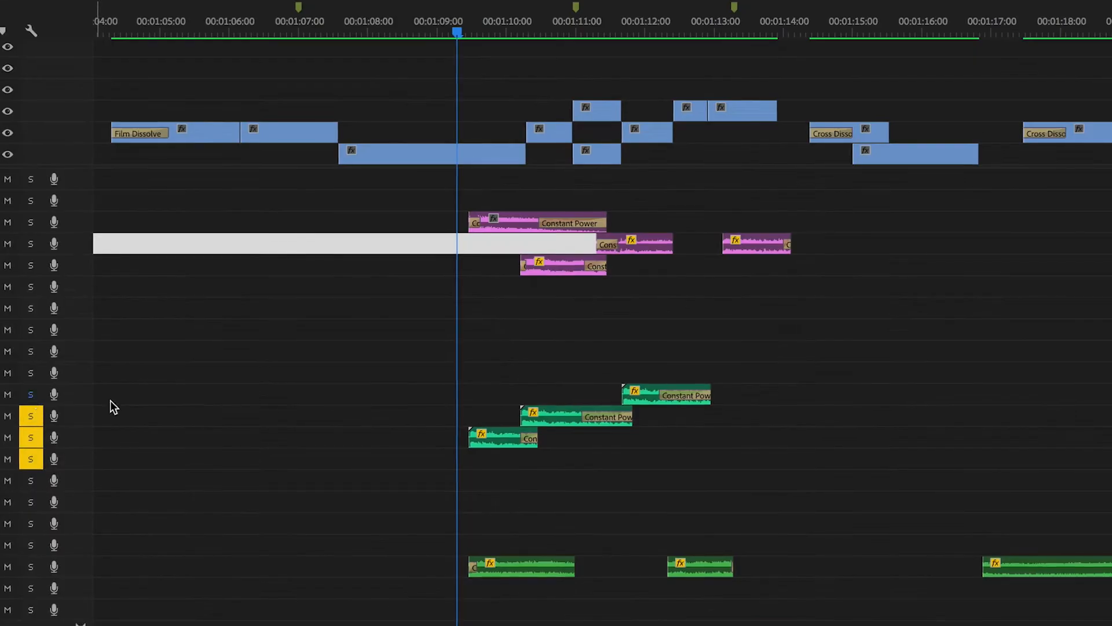
{"action": "key", "text": "space"}
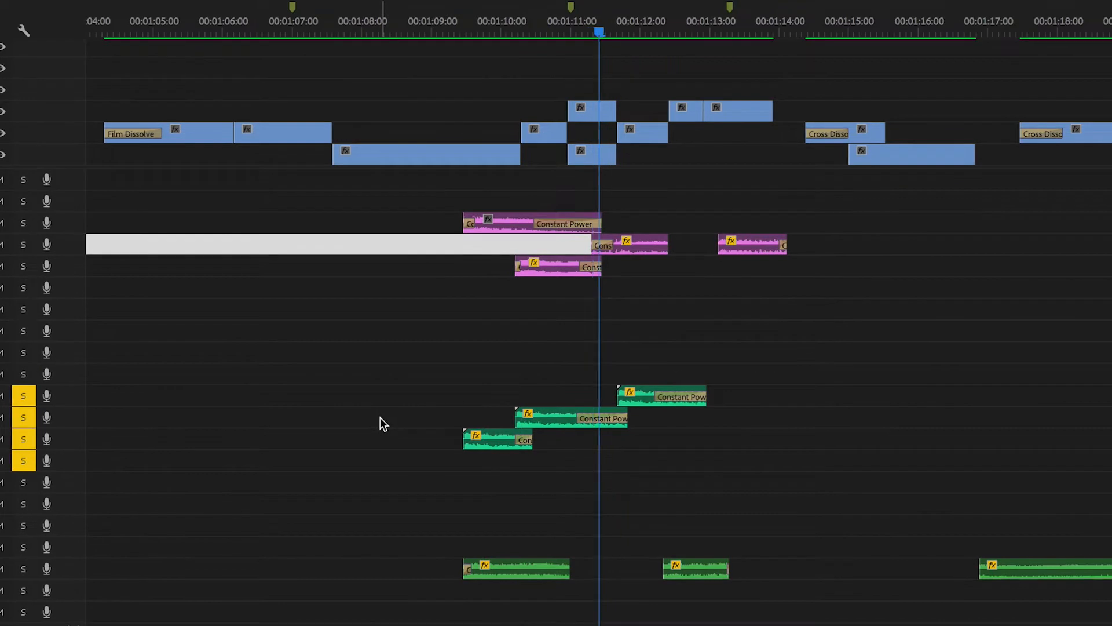
{"action": "left_click", "coordinate": [413, 37]}
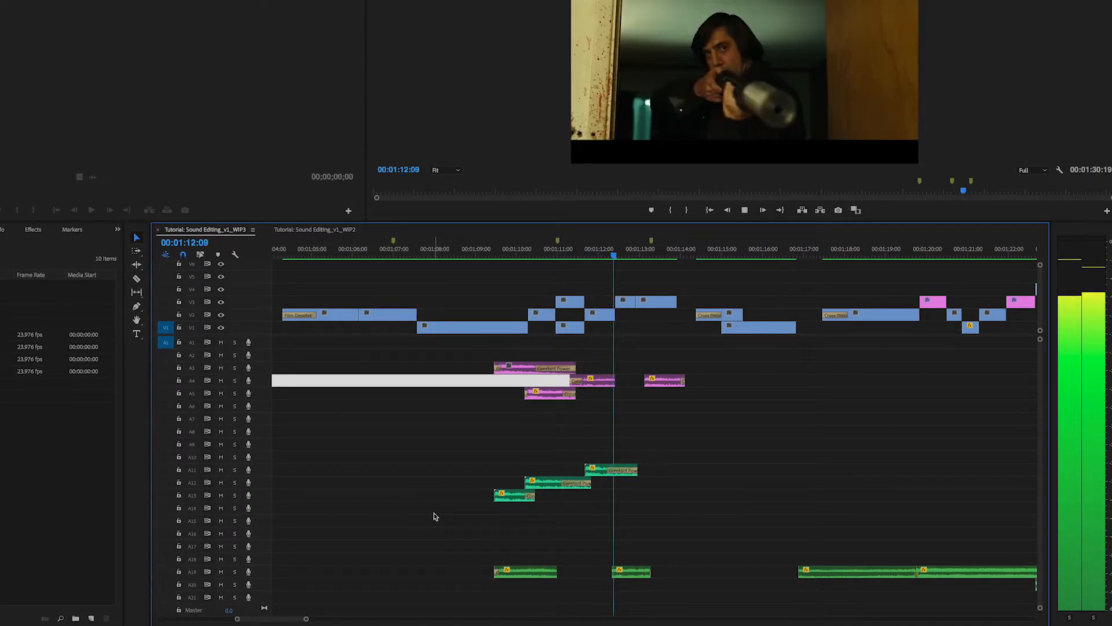
{"action": "key", "text": "space"}
Step: Paste the two copied build-up clips onto A14 and A15 from about 00:01:07:17, and solo both tracks to audition them
{"action": "left_click_drag", "start_coordinate": [573, 253], "coordinate": [584, 261]}
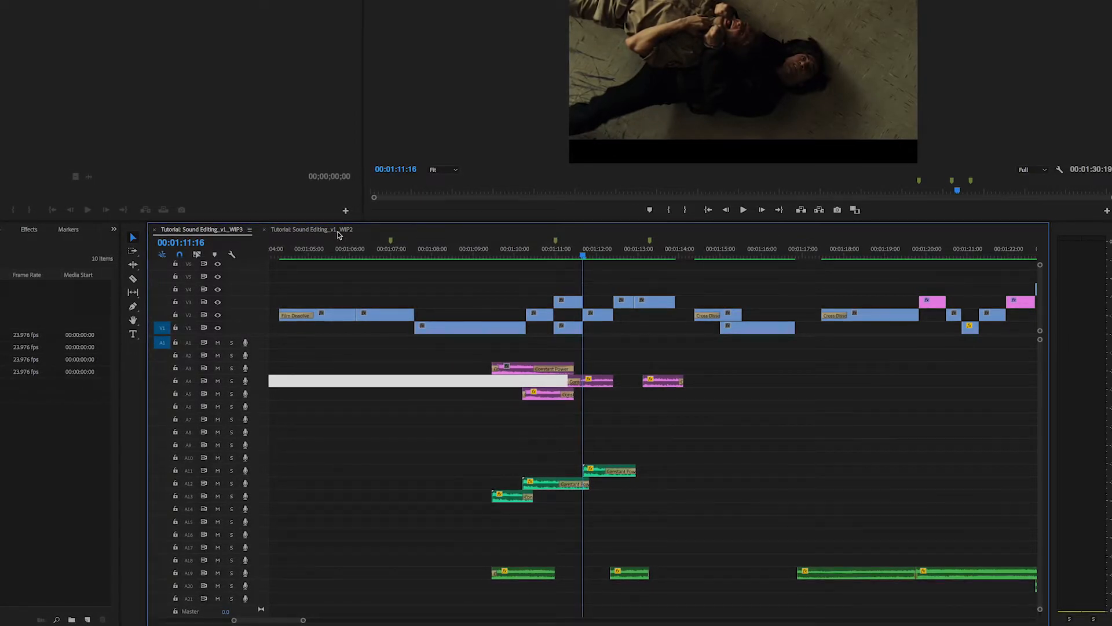
{"action": "left_click_drag", "start_coordinate": [538, 256], "coordinate": [506, 258]}
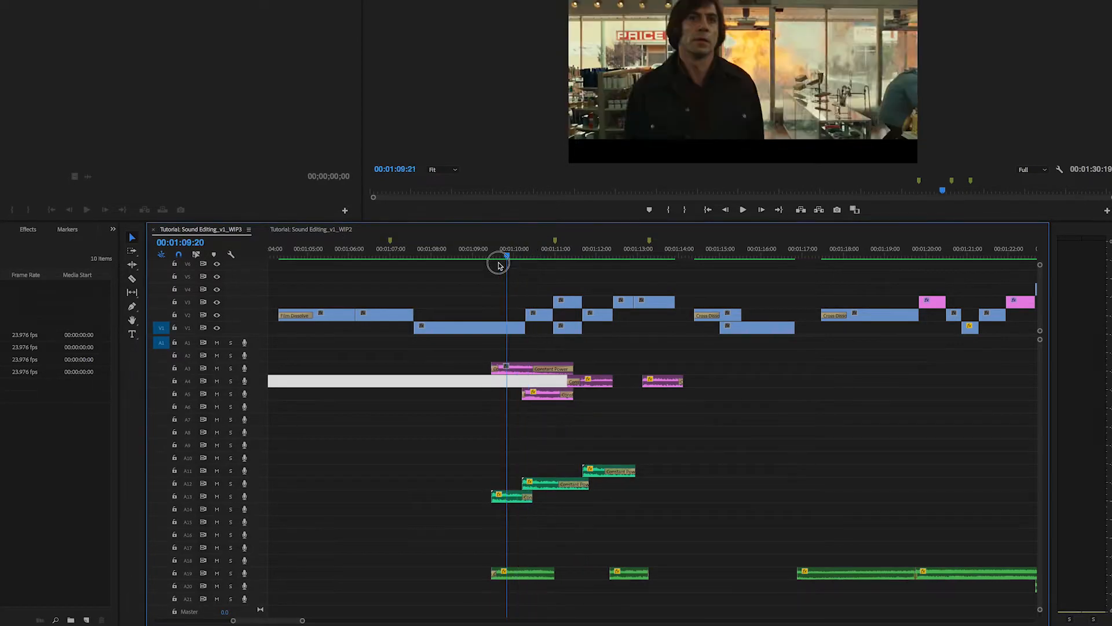
{"action": "left_click_drag", "start_coordinate": [506, 258], "coordinate": [486, 258]}
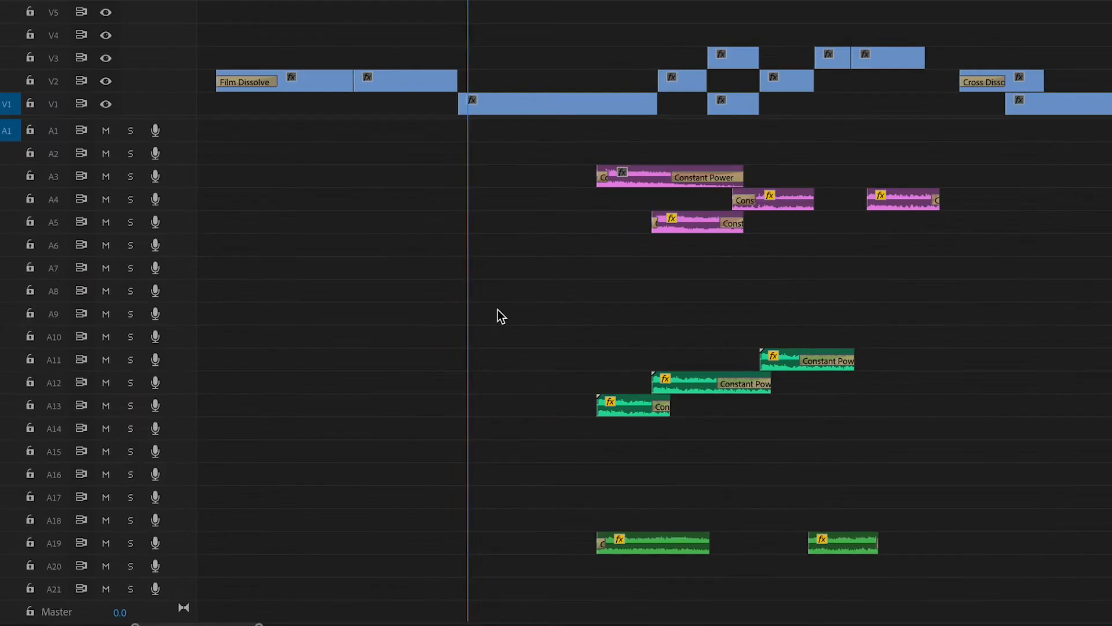
{"action": "key", "text": "super+v"}
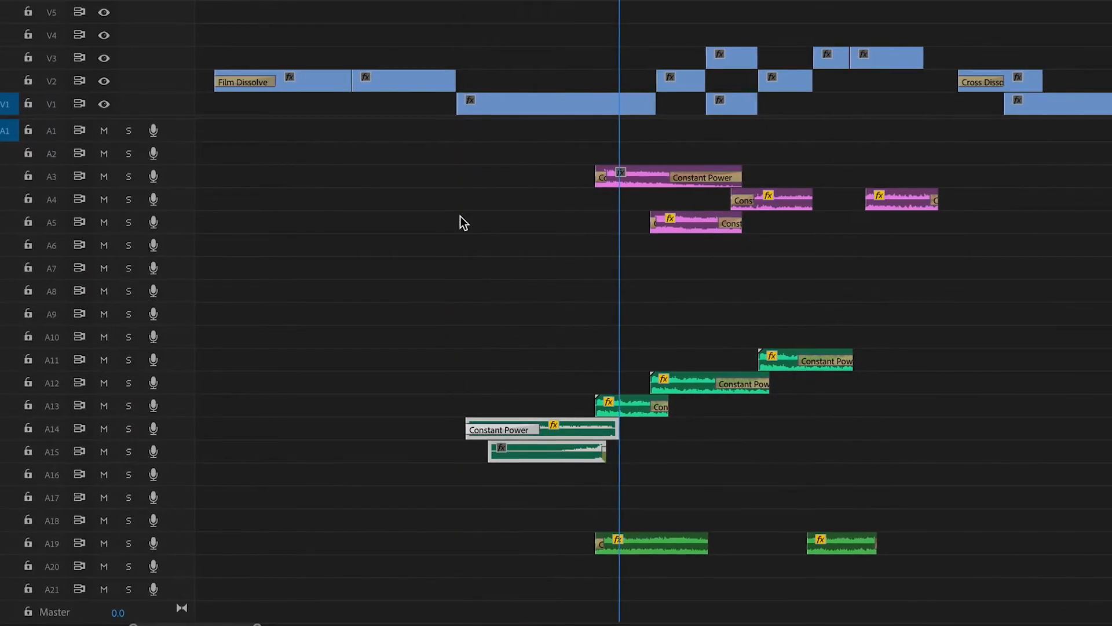
{"action": "left_click", "coordinate": [126, 428]}
{"action": "left_click", "coordinate": [126, 451]}
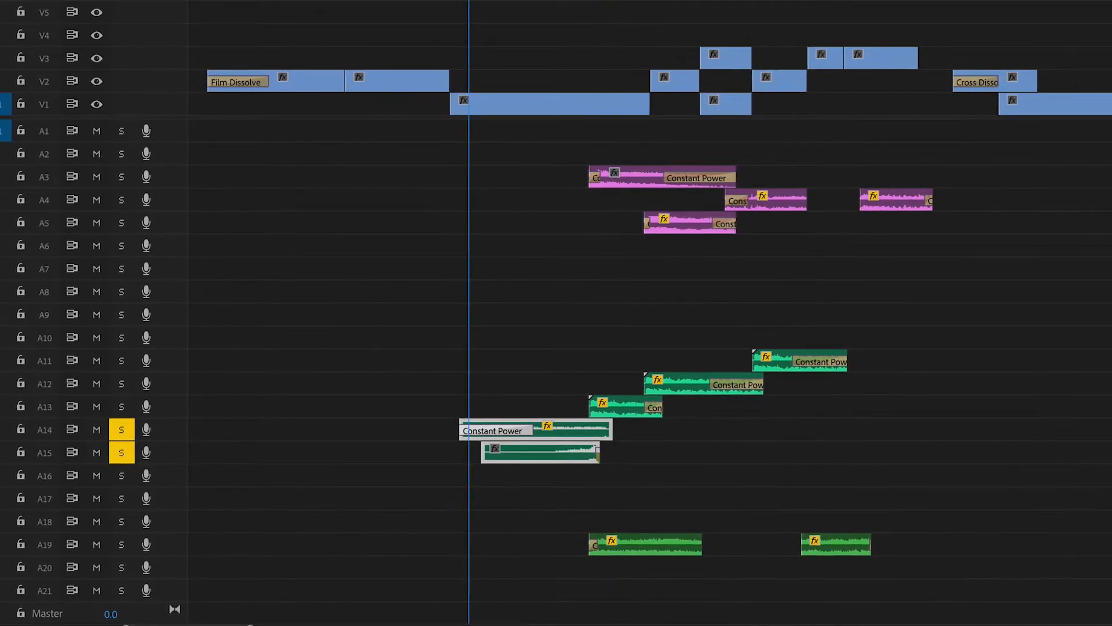
{"action": "key", "text": "space"}
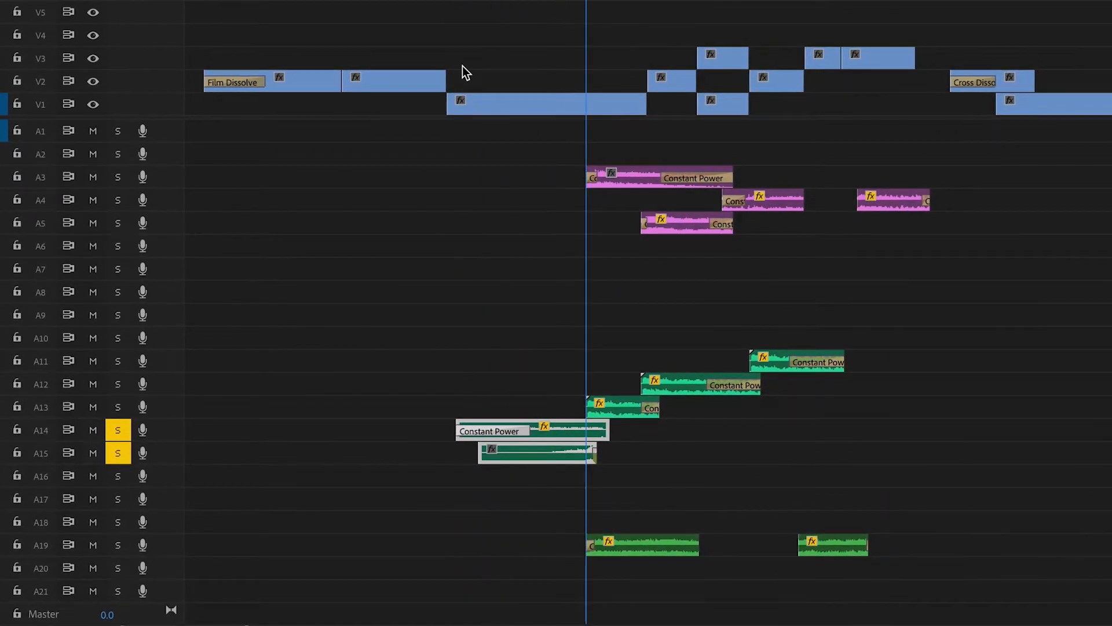
Step: Paste the copied clip with a Constant Power fade onto A11 at 00:01:09:11, and audition it soloed and in the mix
{"action": "left_click", "coordinate": [496, 255]}
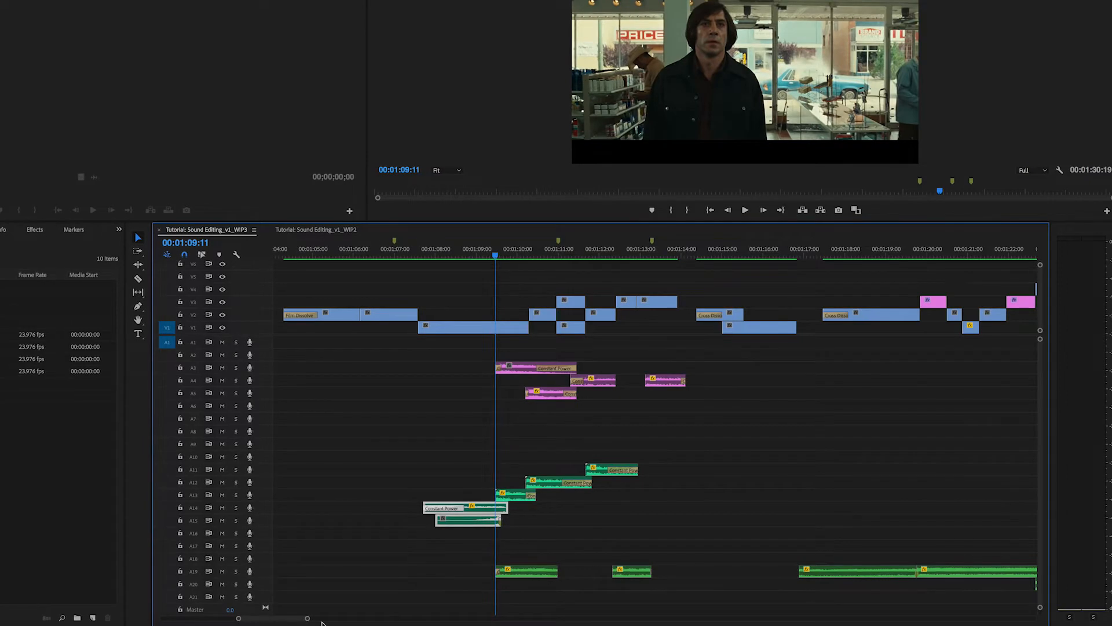
{"action": "left_click_drag", "start_coordinate": [305, 619], "coordinate": [271, 618]}
{"action": "key", "text": "ctrl+v"}
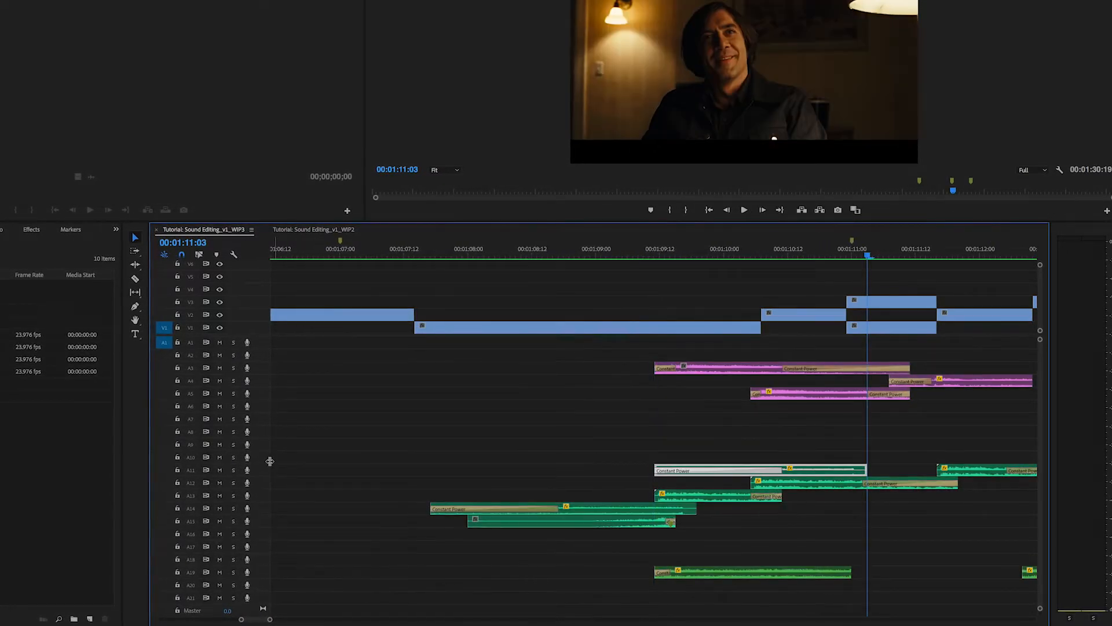
{"action": "left_click", "coordinate": [618, 257]}
{"action": "key", "text": "space"}
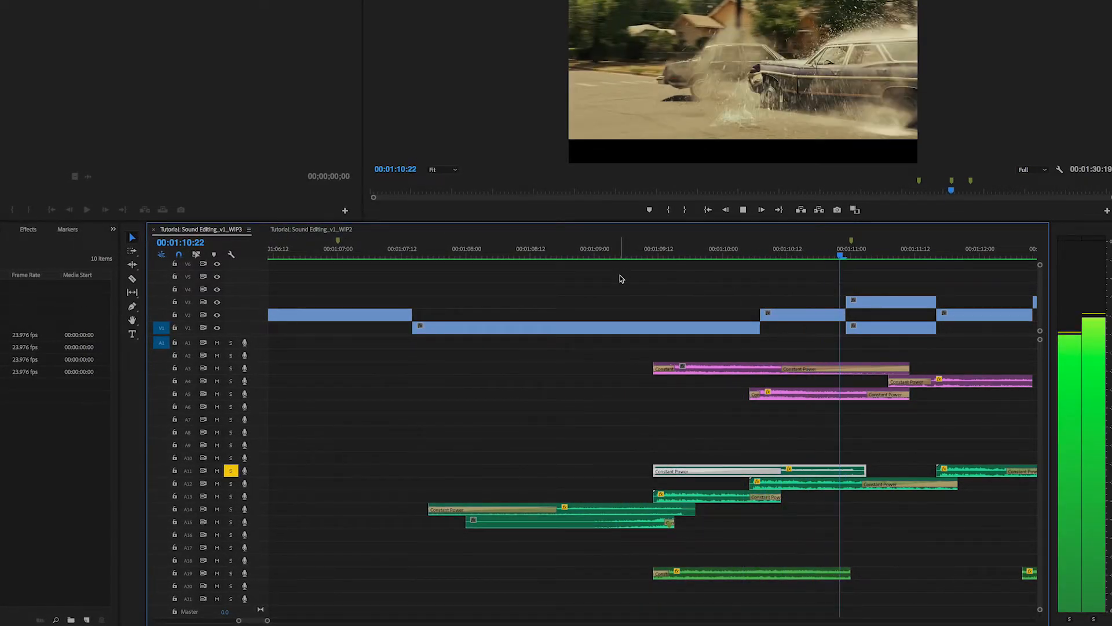
{"action": "key", "text": "space"}
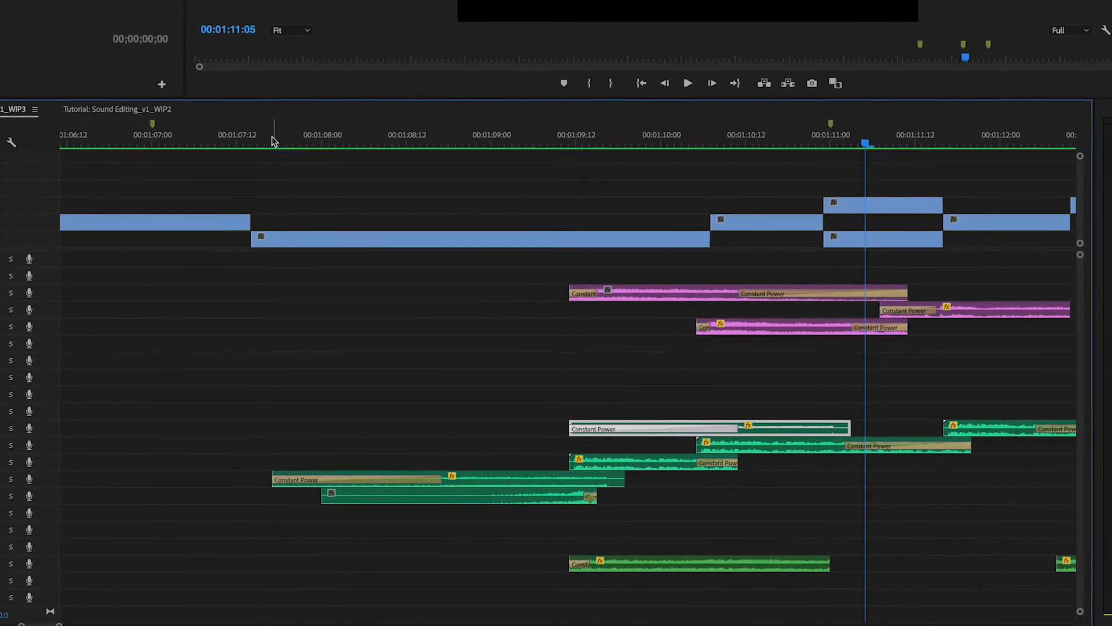
{"action": "left_click_drag", "start_coordinate": [269, 138], "coordinate": [112, 138]}
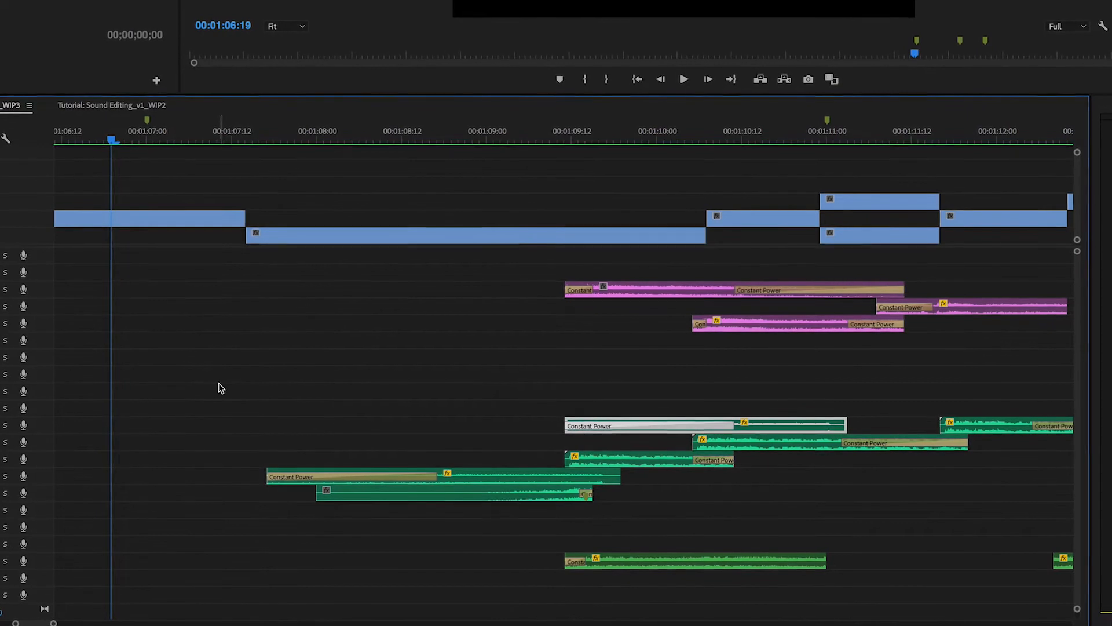
{"action": "key", "text": "space"}
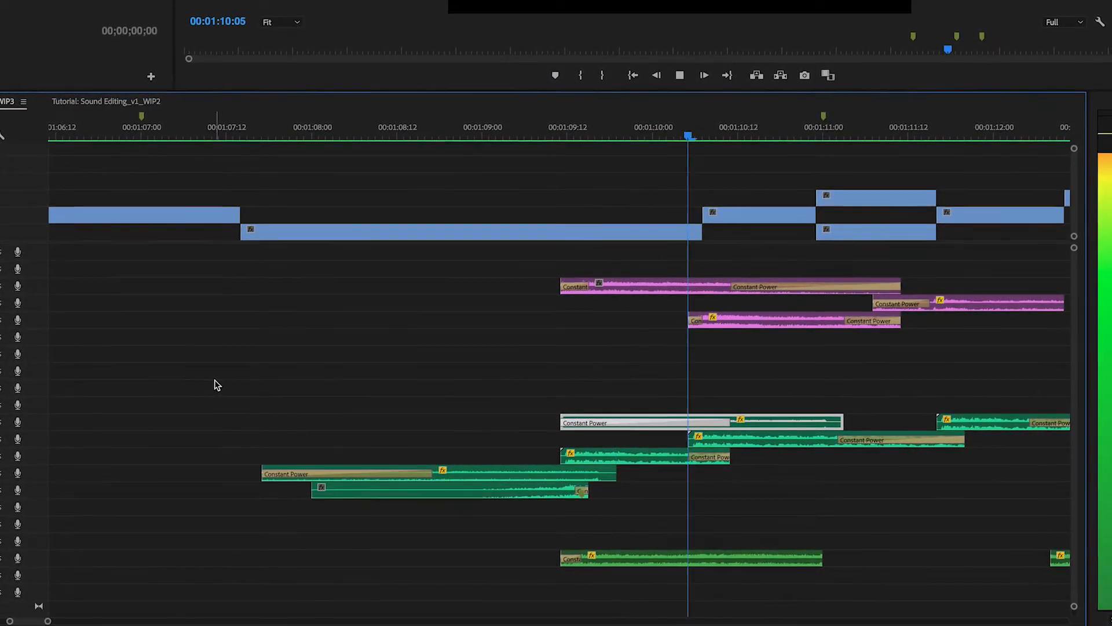
{"action": "key", "text": "space"}
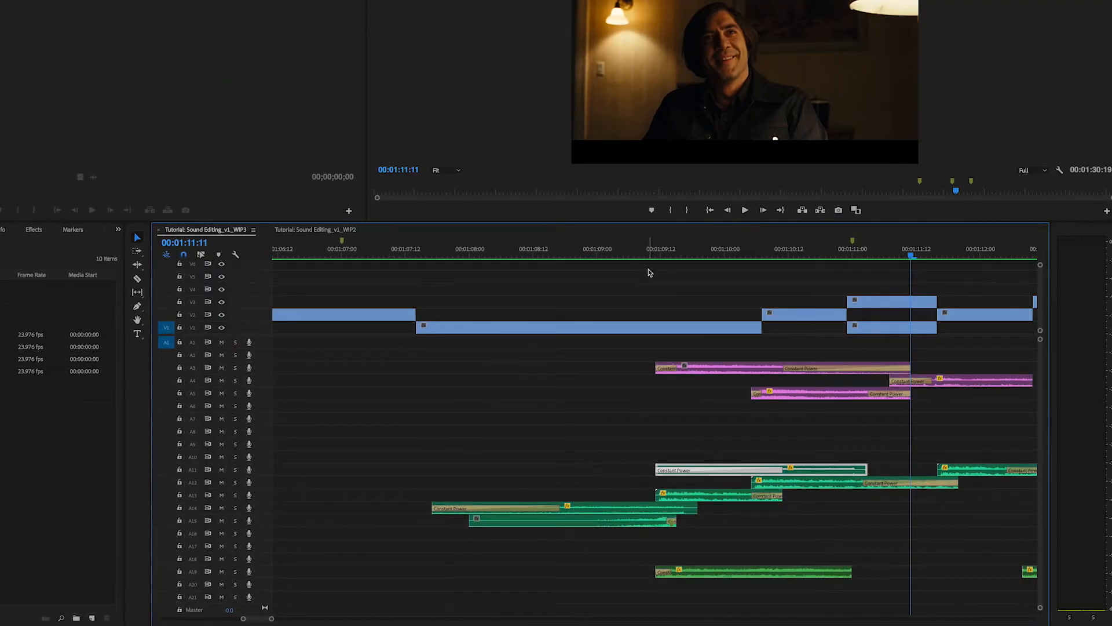
Step: Play the section around 00:01:11:00 and add a Constant Power-faded clip on A13 from about 00:01:10:22 to 00:01:12:11
{"action": "scroll", "coordinate": [590, 348], "scroll_direction": "down", "scroll_amount": 5}
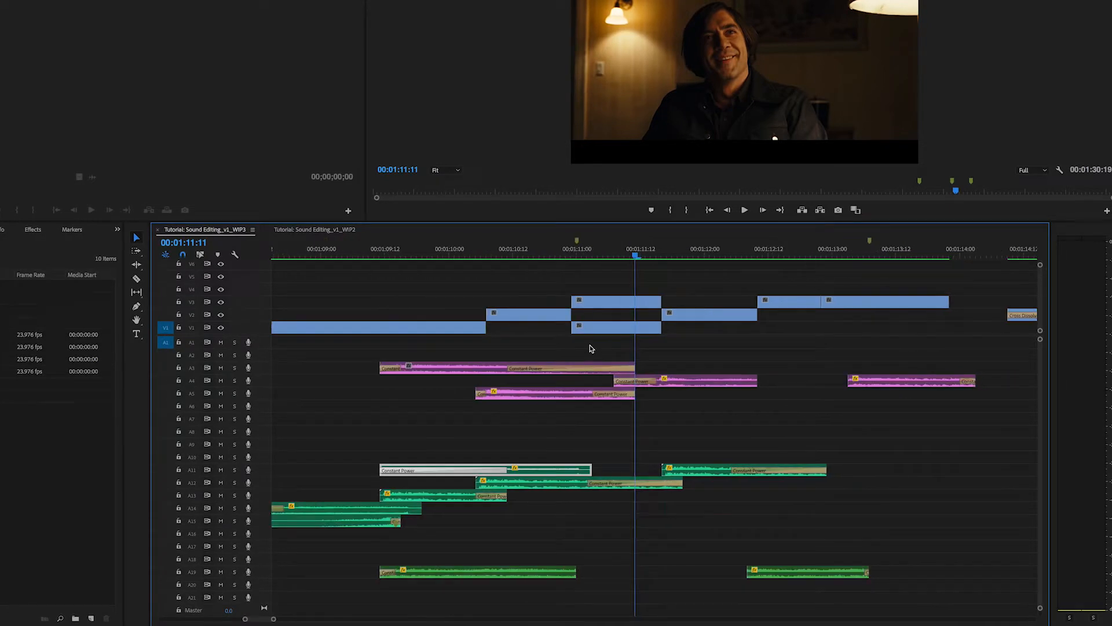
{"action": "left_click", "coordinate": [551, 248]}
{"action": "key", "text": "space"}
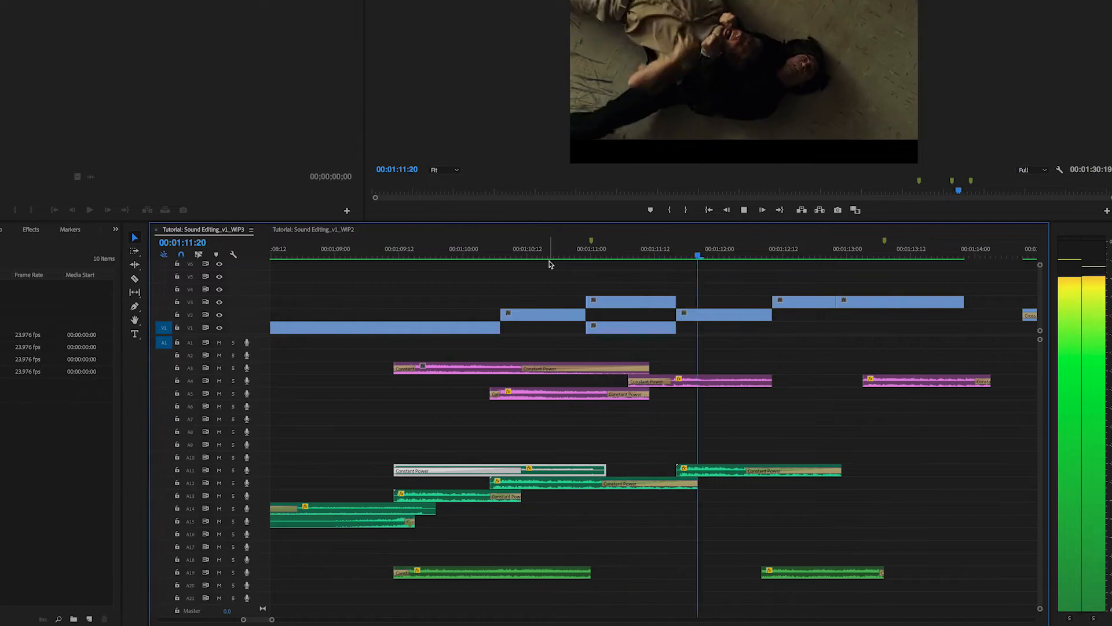
{"action": "key", "text": "space"}
{"action": "left_click", "coordinate": [649, 246]}
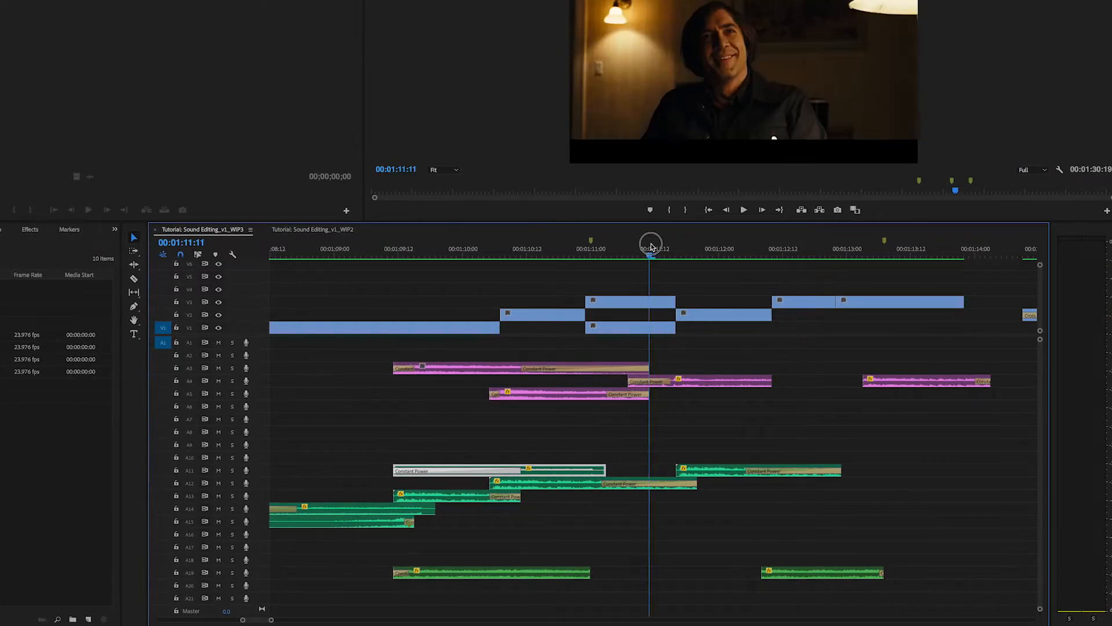
{"action": "mouse_move", "coordinate": [664, 246]}
{"action": "left_mouse_down"}
{"action": "mouse_move", "coordinate": [695, 247]}
{"action": "mouse_move", "coordinate": [646, 247]}
{"action": "mouse_move", "coordinate": [712, 249]}
{"action": "mouse_move", "coordinate": [706, 259]}
{"action": "mouse_move", "coordinate": [665, 255]}
{"action": "left_mouse_up"}
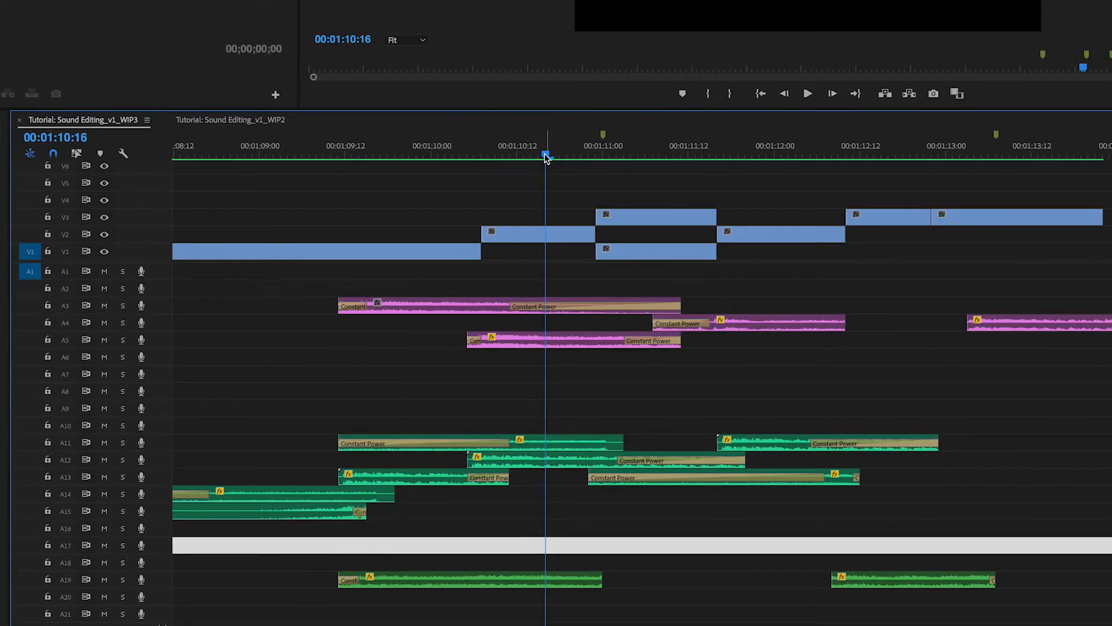
Step: Add six short effect clips on A7 to A9 between about 00:01:12:06 and 00:01:13:00, and a faded clip on A12 beneath them
{"action": "left_click_drag", "start_coordinate": [547, 154], "coordinate": [539, 154]}
{"action": "key", "text": "Delete"}
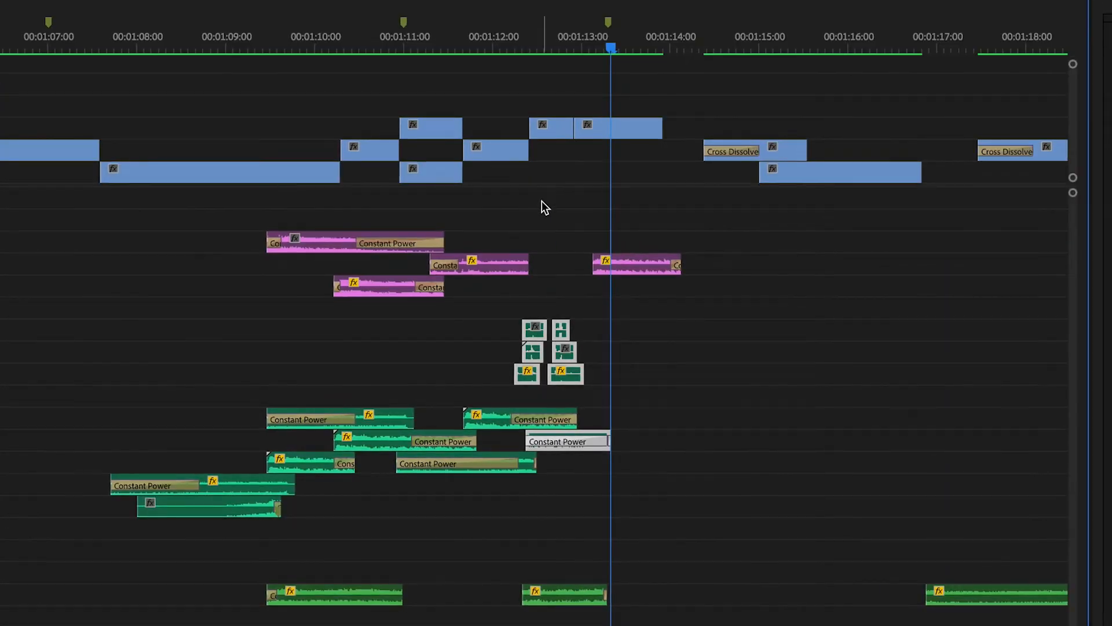
{"action": "left_click", "coordinate": [490, 38]}
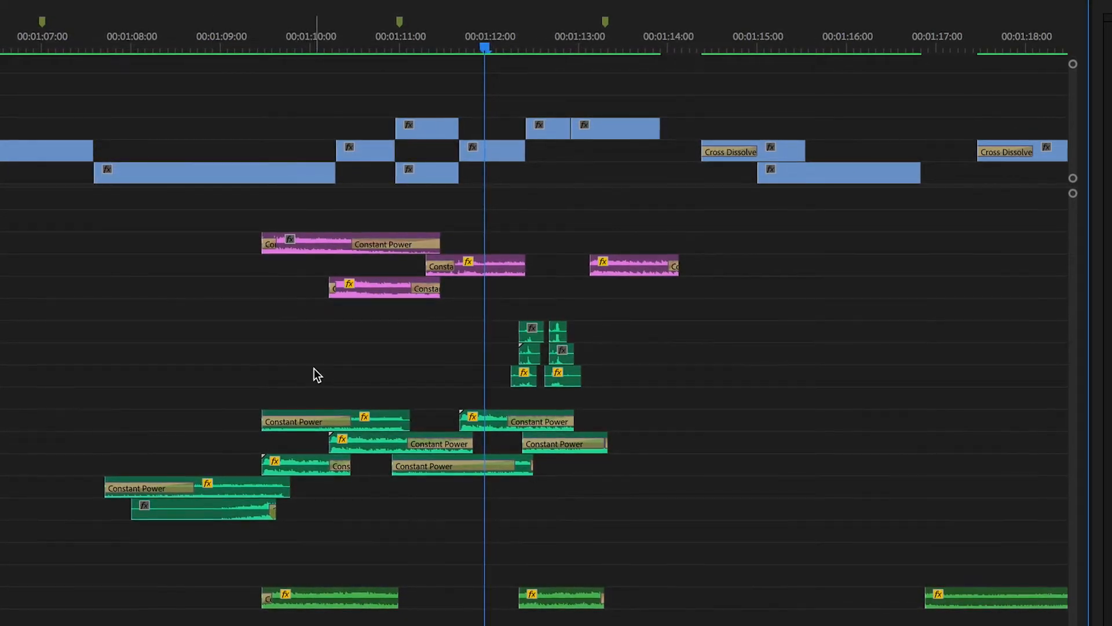
Step: Play the section around 00:01:12:00, and audition A12 soloed from there before turning its solo off
{"action": "key", "text": "space"}
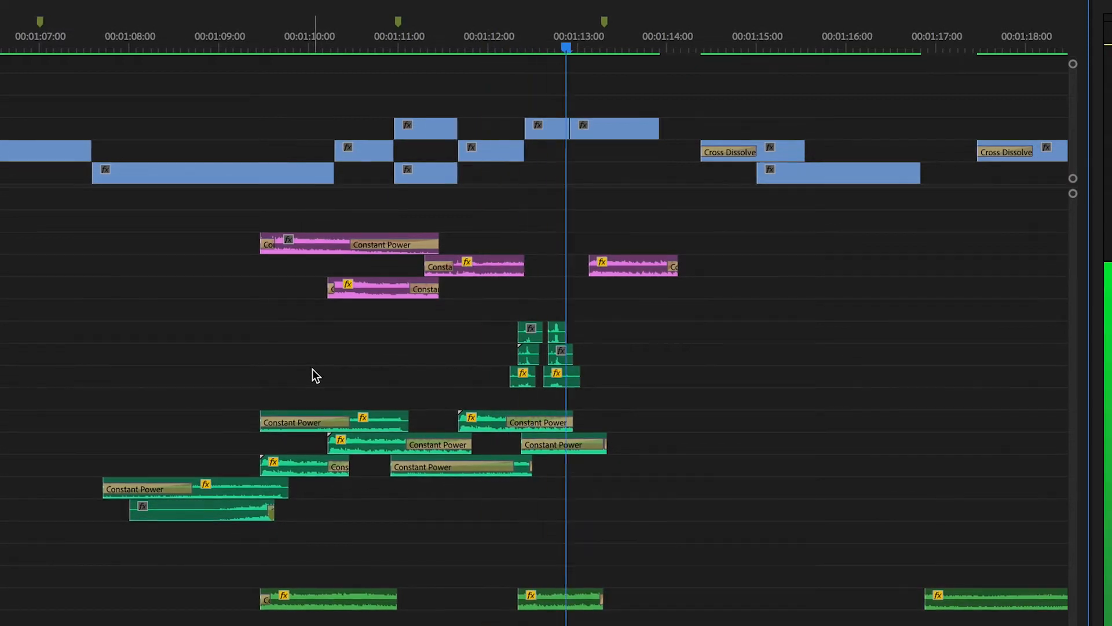
{"action": "key", "text": "space"}
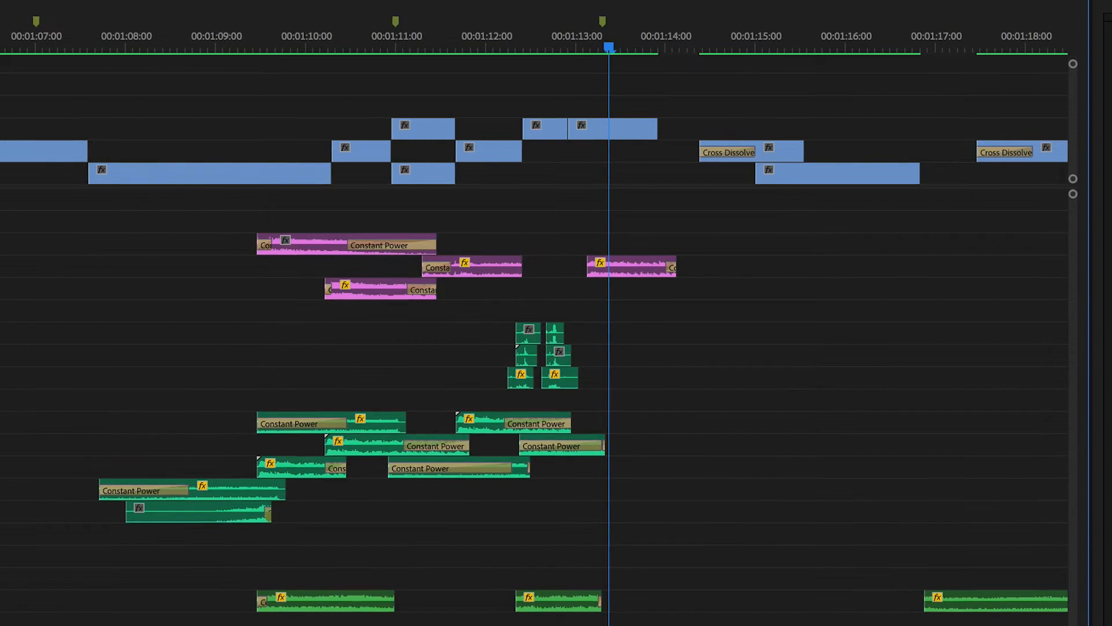
{"action": "left_click", "coordinate": [489, 38]}
{"action": "key", "text": "space"}
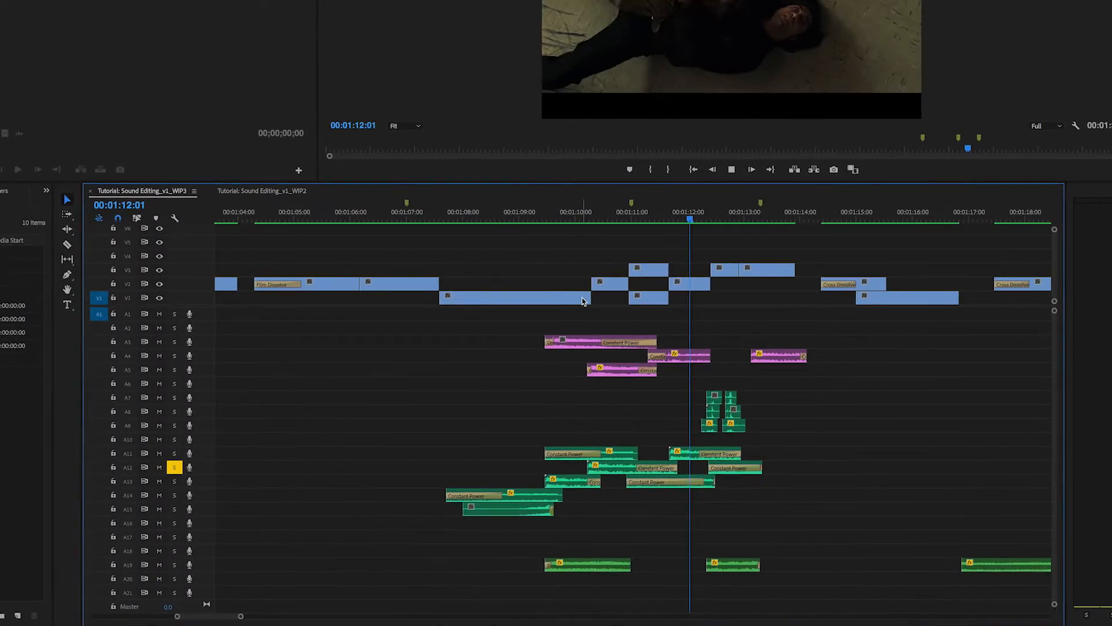
{"action": "key", "text": "space"}
{"action": "left_click", "coordinate": [169, 469]}
Step: Play the full mix from 00:01:07:07 through the newly layered effects to about 00:01:14:10
{"action": "left_click", "coordinate": [351, 220]}
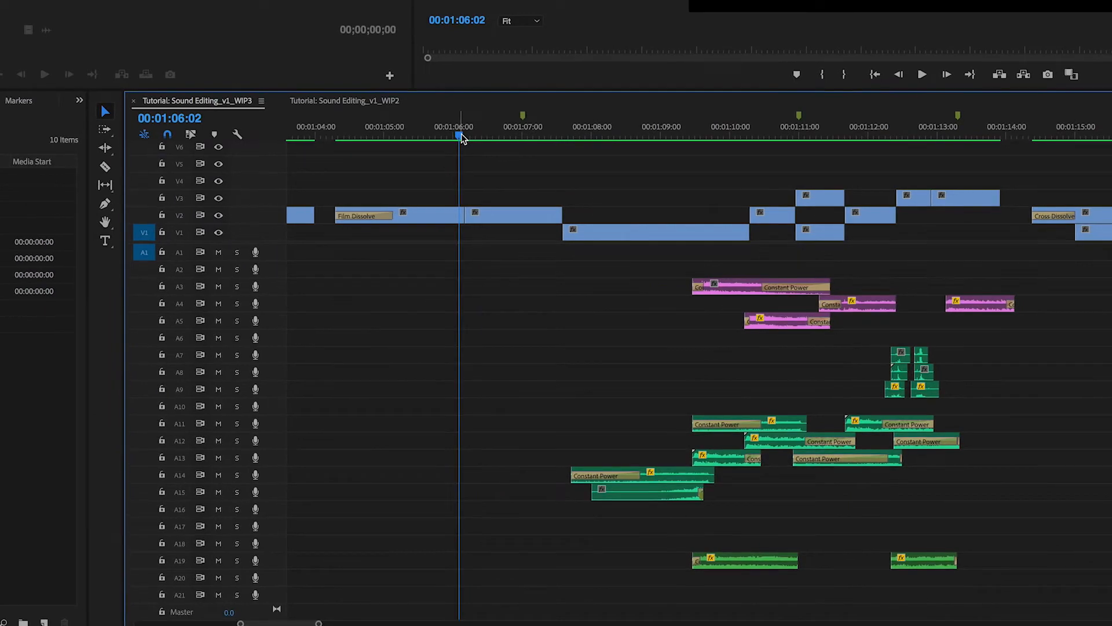
{"action": "left_click_drag", "start_coordinate": [542, 129], "coordinate": [542, 128]}
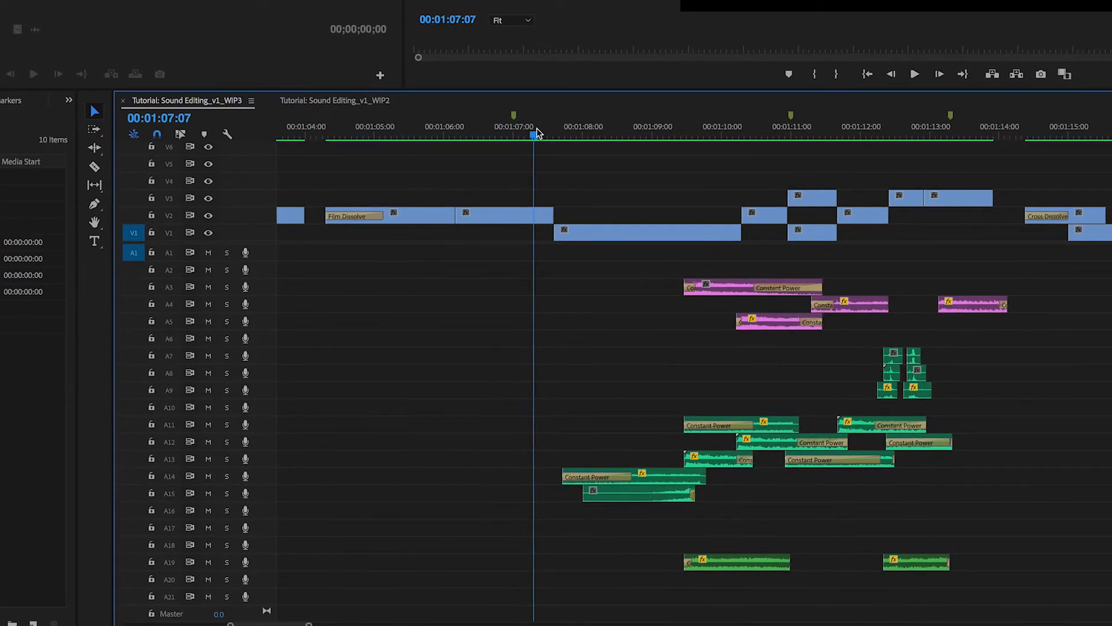
{"action": "key", "text": "space"}
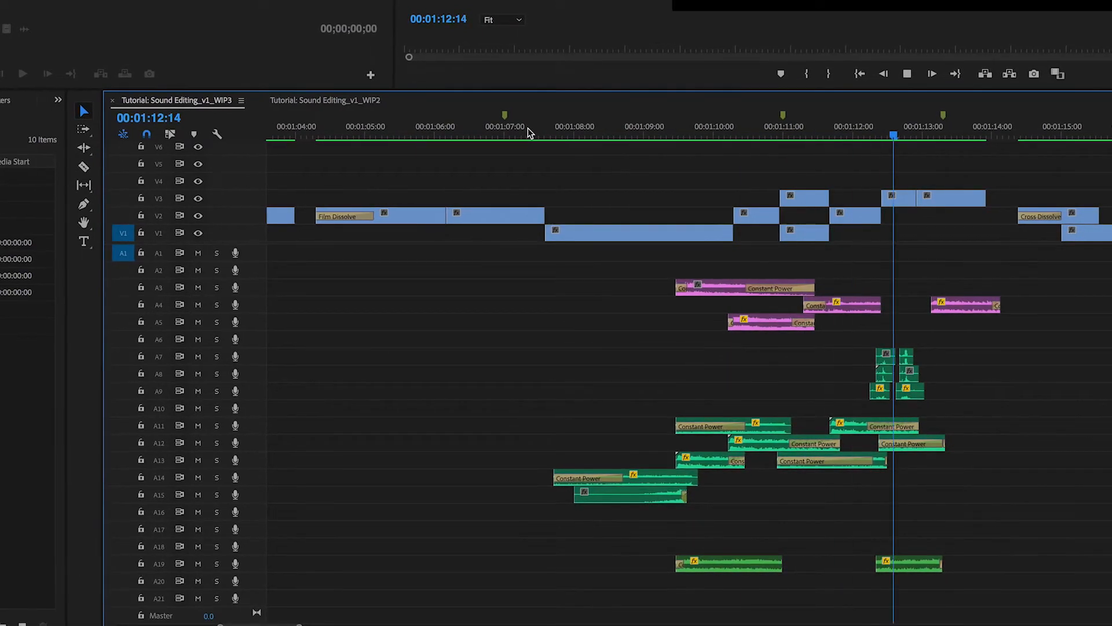
{"action": "key", "text": "space"}
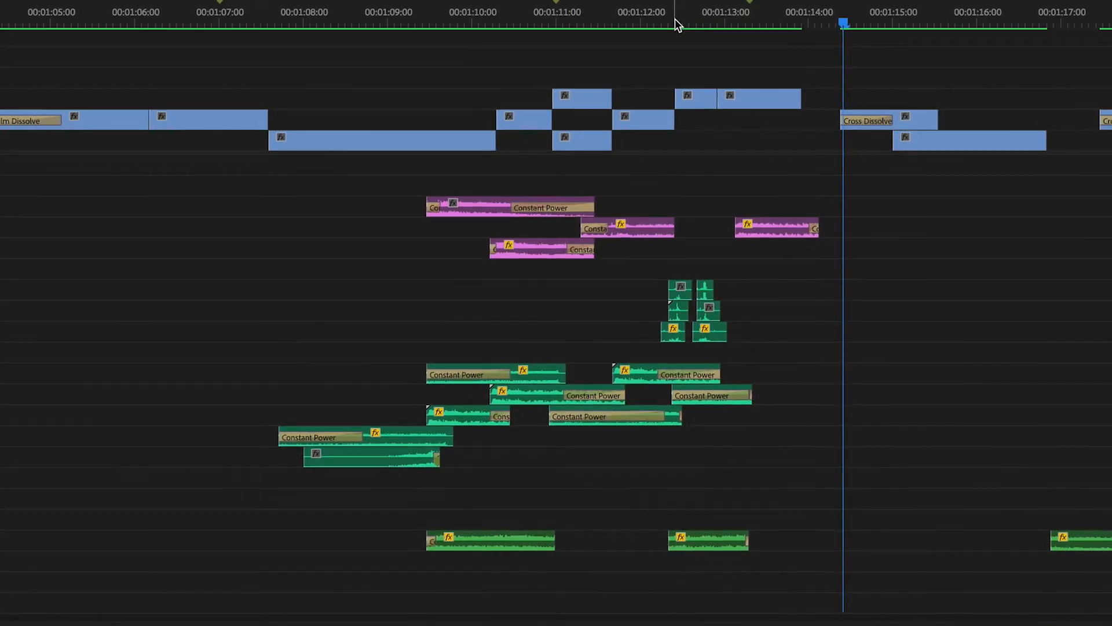
Step: Try extending the end of the second A19 music clip to about 00:01:14:03, and audition the track soloed
{"action": "left_click_drag", "start_coordinate": [741, 538], "coordinate": [815, 540]}
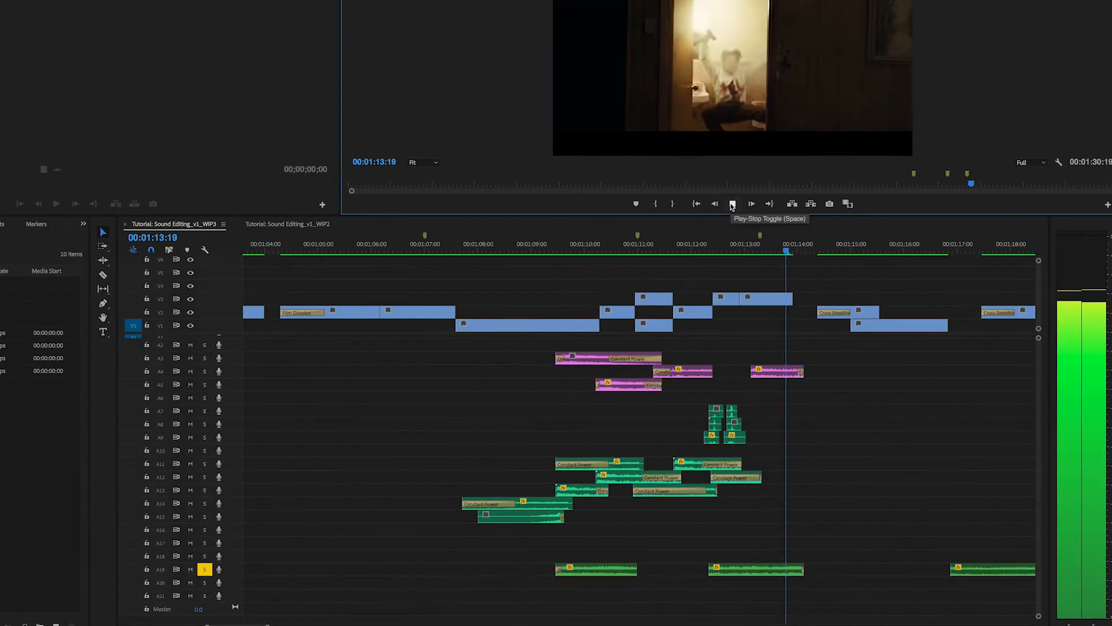
{"action": "left_click", "coordinate": [733, 204]}
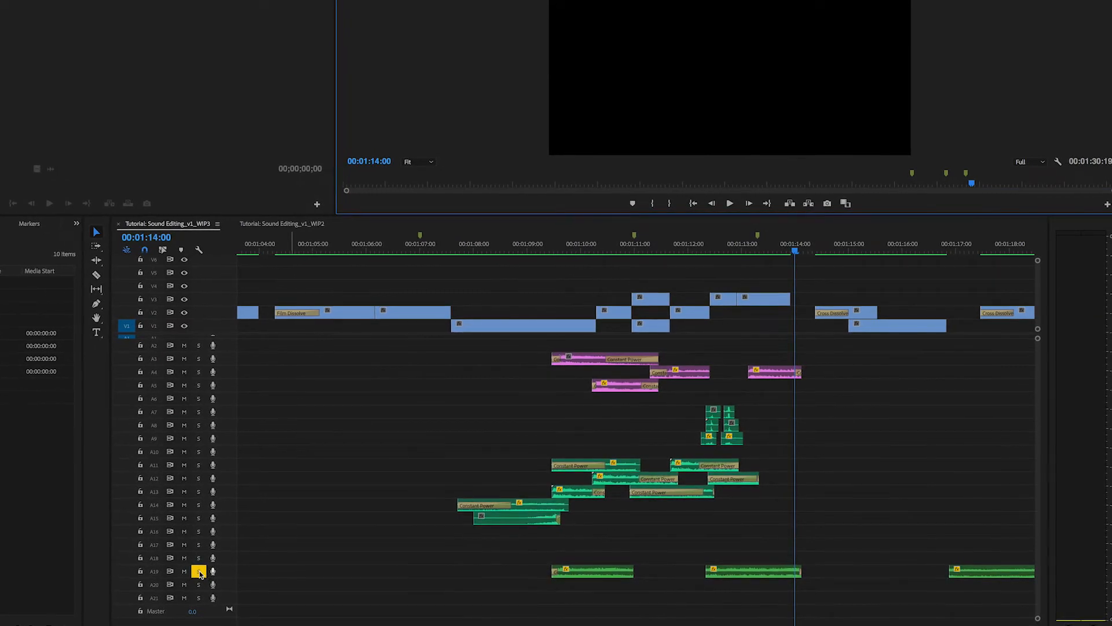
Step: Paste the five copied effect clips onto A8, A9, A10, A12 and A15 from about 00:01:10:22, and audition A15 soloed and in the mix
{"action": "key", "text": "ctrl+v"}
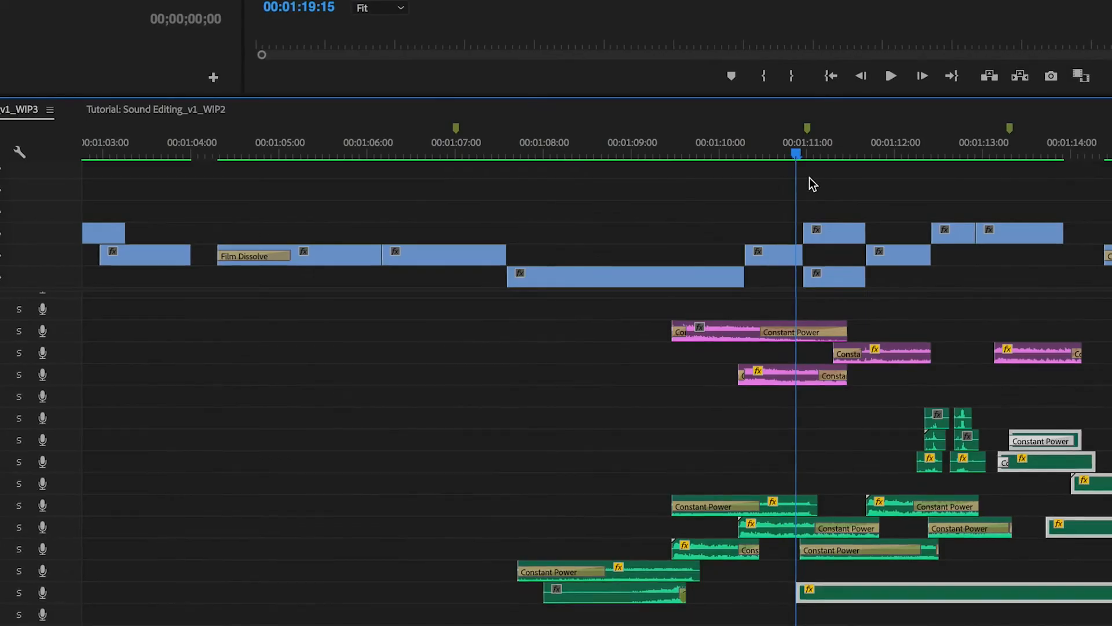
{"action": "scroll", "coordinate": [596, 405], "scroll_direction": "left", "scroll_amount": 5}
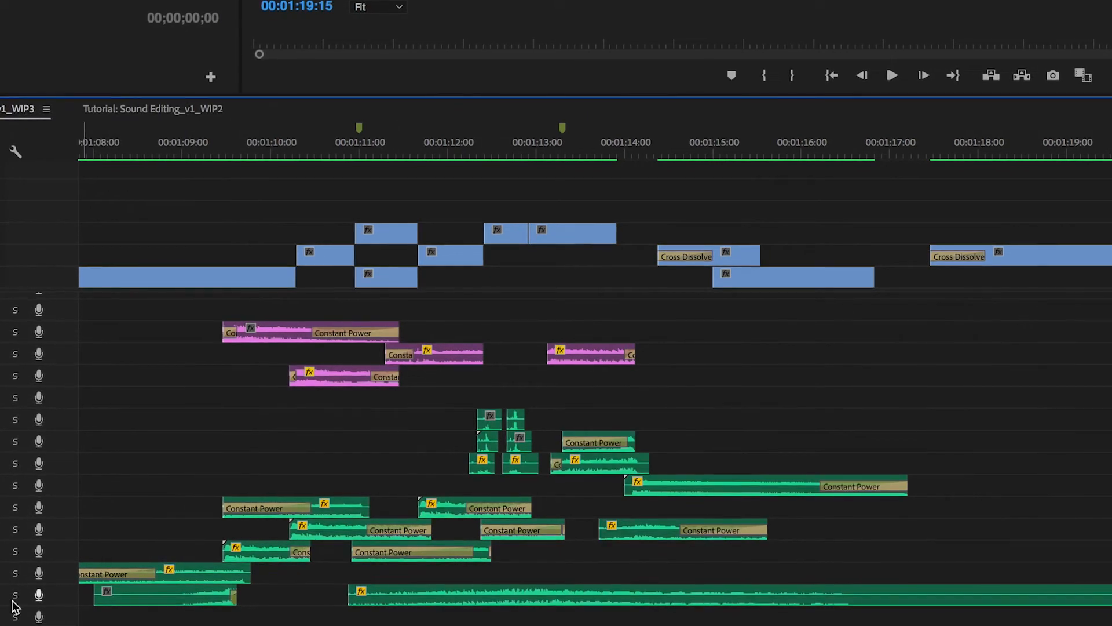
{"action": "key", "text": "space"}
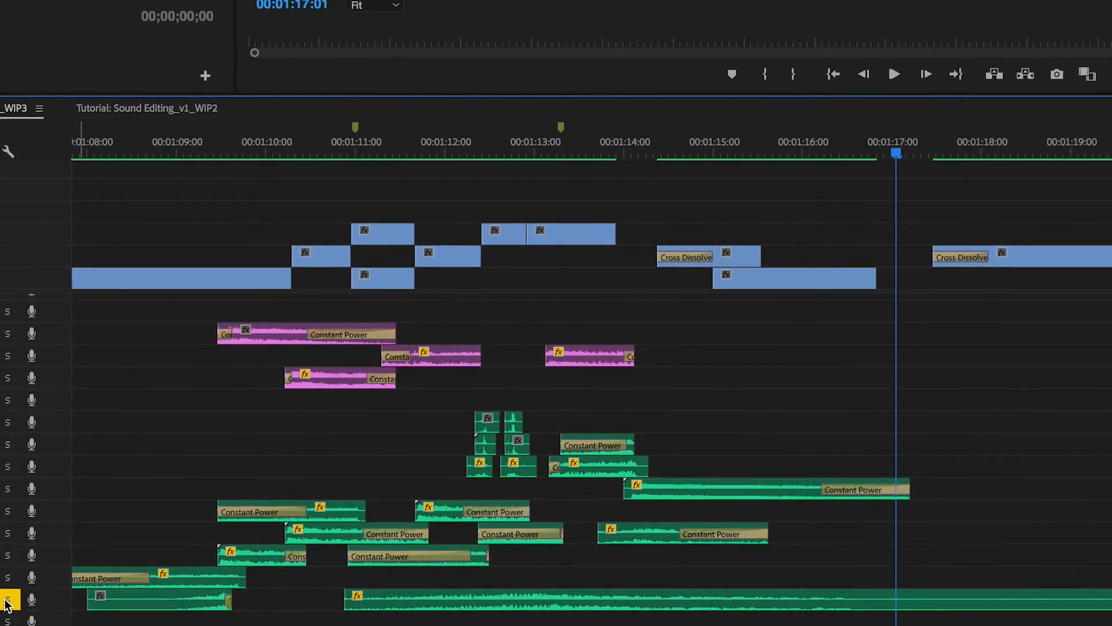
{"action": "left_click", "coordinate": [475, 143]}
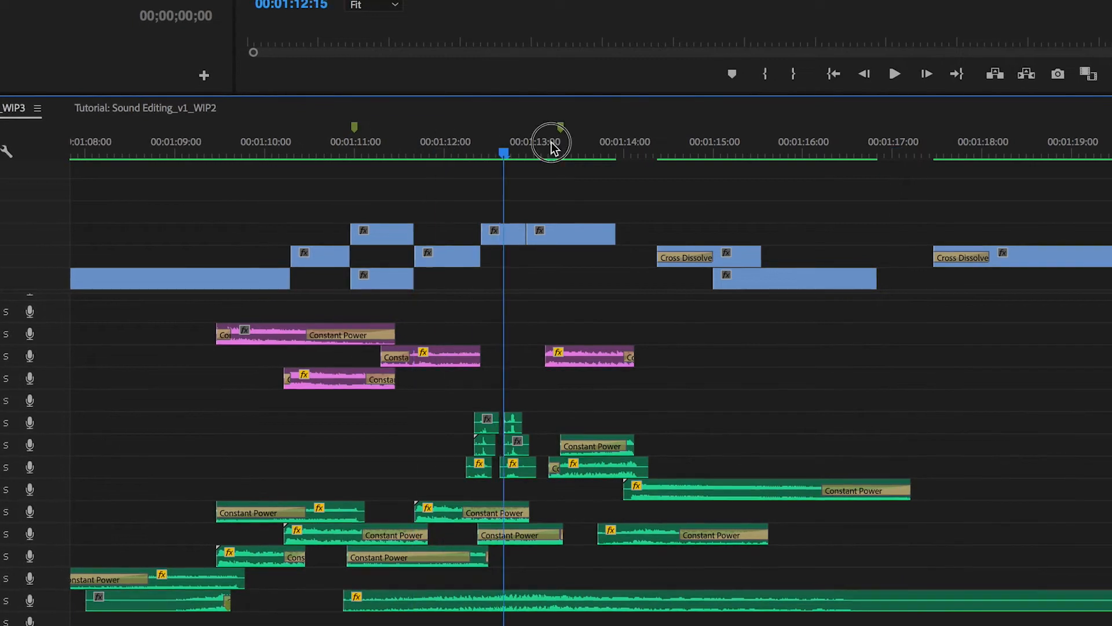
{"action": "key", "text": "space"}
{"action": "key", "text": "space"}
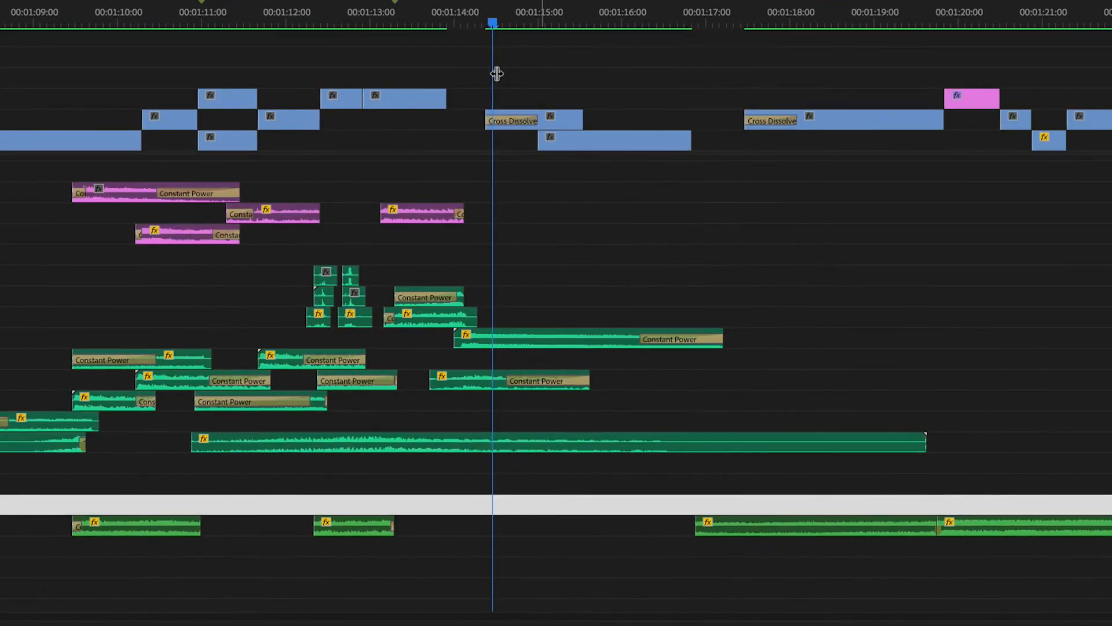
Step: Replay the pasted effects from about 00:01:13:18 to 00:01:16:00, including A12 soloed
{"action": "left_click_drag", "start_coordinate": [493, 23], "coordinate": [433, 26]}
{"action": "key", "text": "space"}
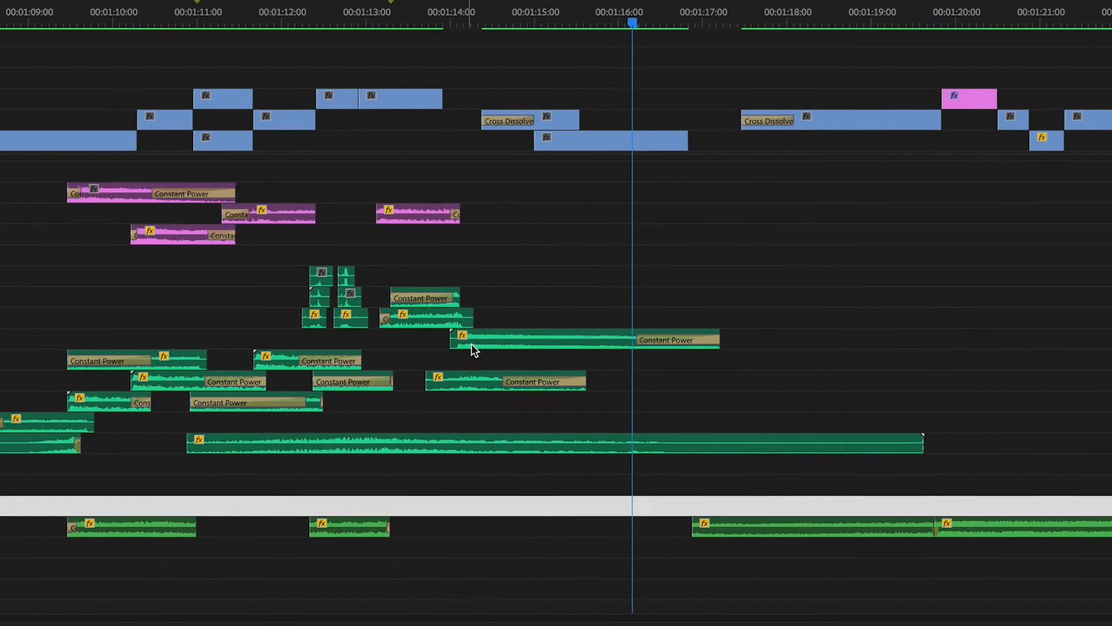
{"action": "key", "text": "space"}
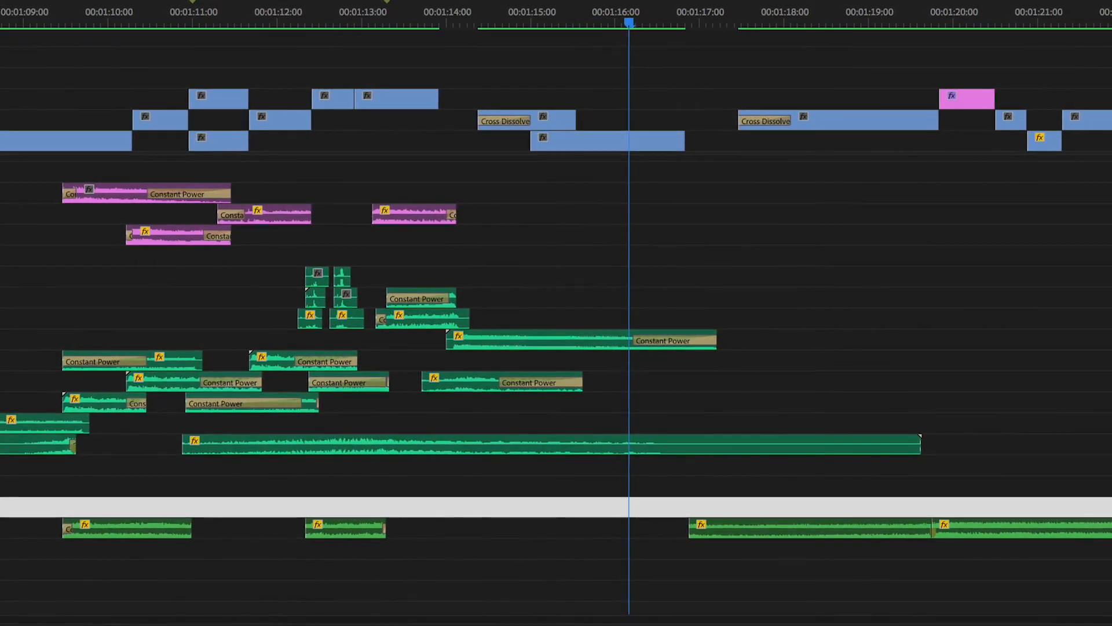
{"action": "left_click", "coordinate": [414, 25]}
{"action": "key", "text": "space"}
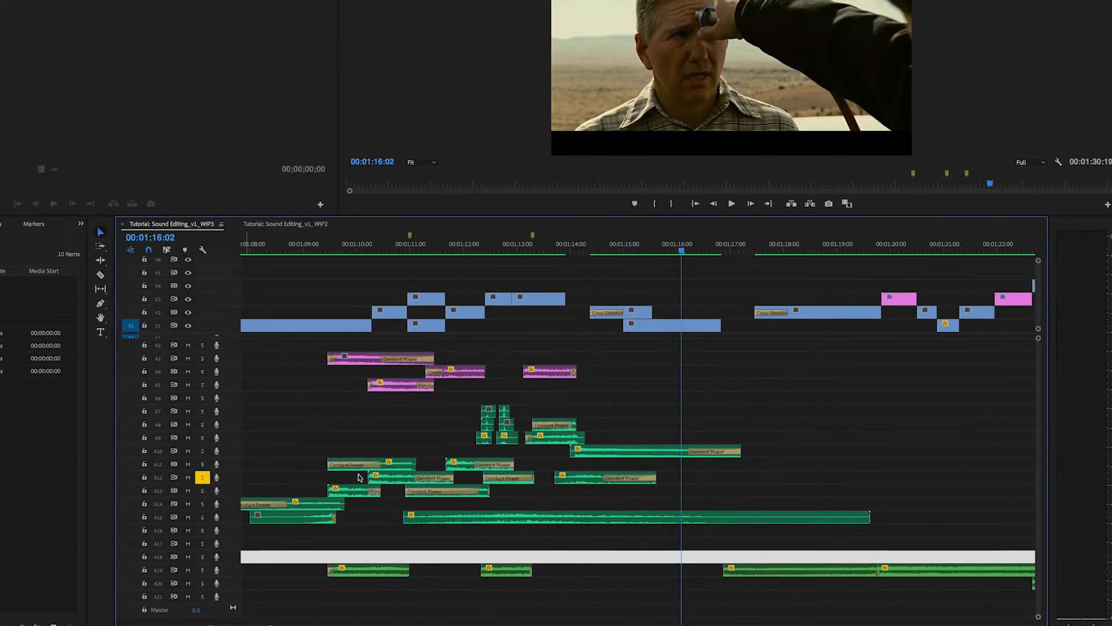
Step: Play the sequence from 00:01:07:16, and audition tracks A3 to A5 soloed together
{"action": "left_click_drag", "start_coordinate": [247, 264], "coordinate": [294, 259]}
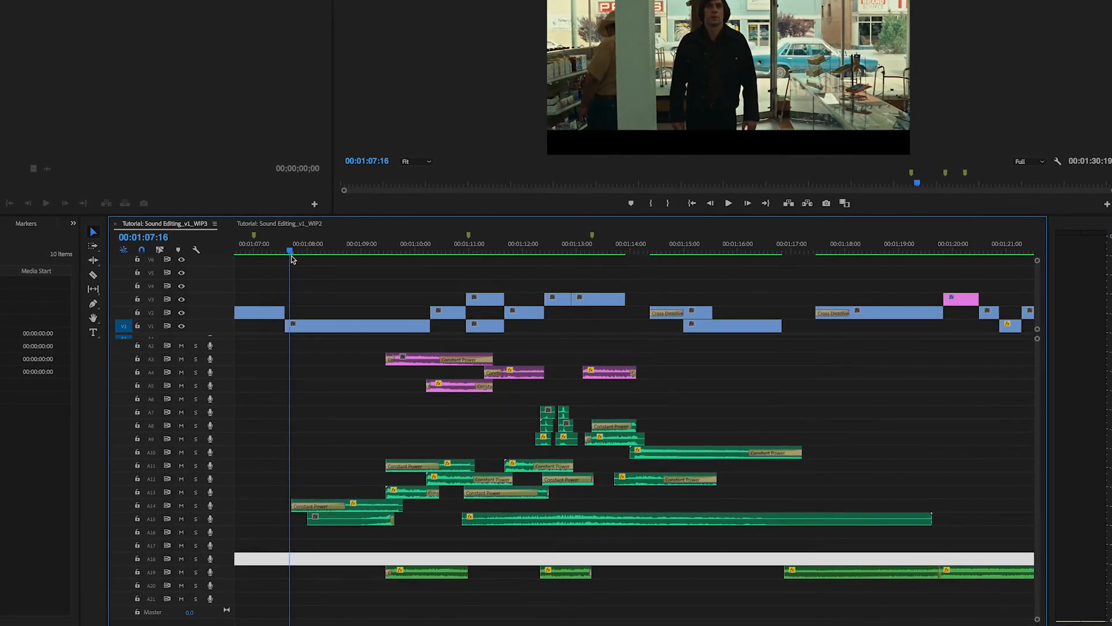
{"action": "key", "text": "space"}
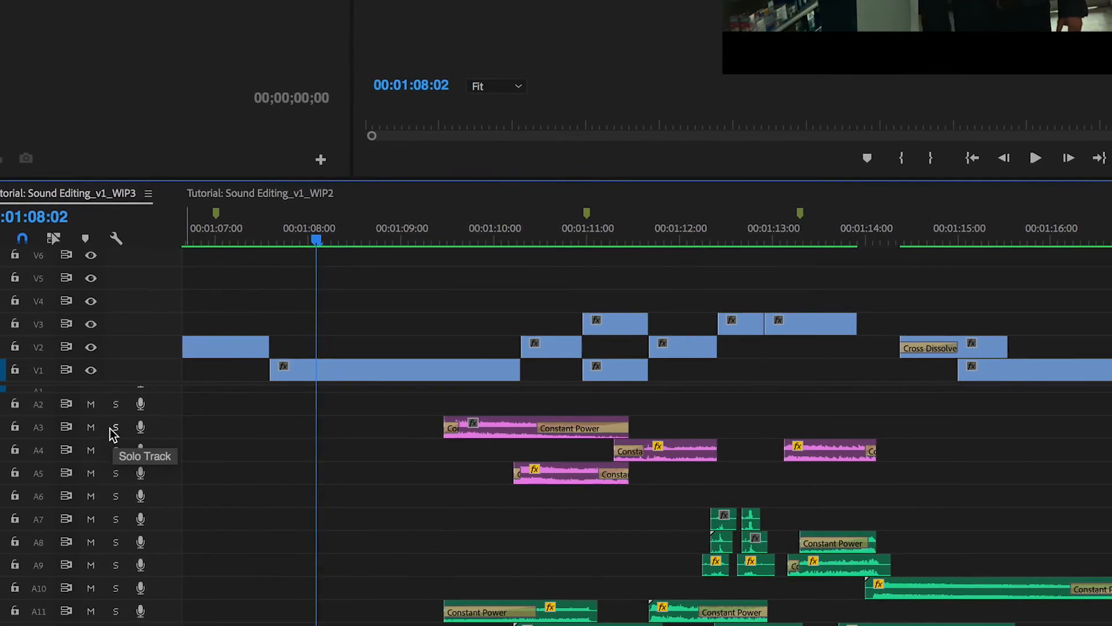
{"action": "left_click_drag", "start_coordinate": [114, 429], "coordinate": [115, 474]}
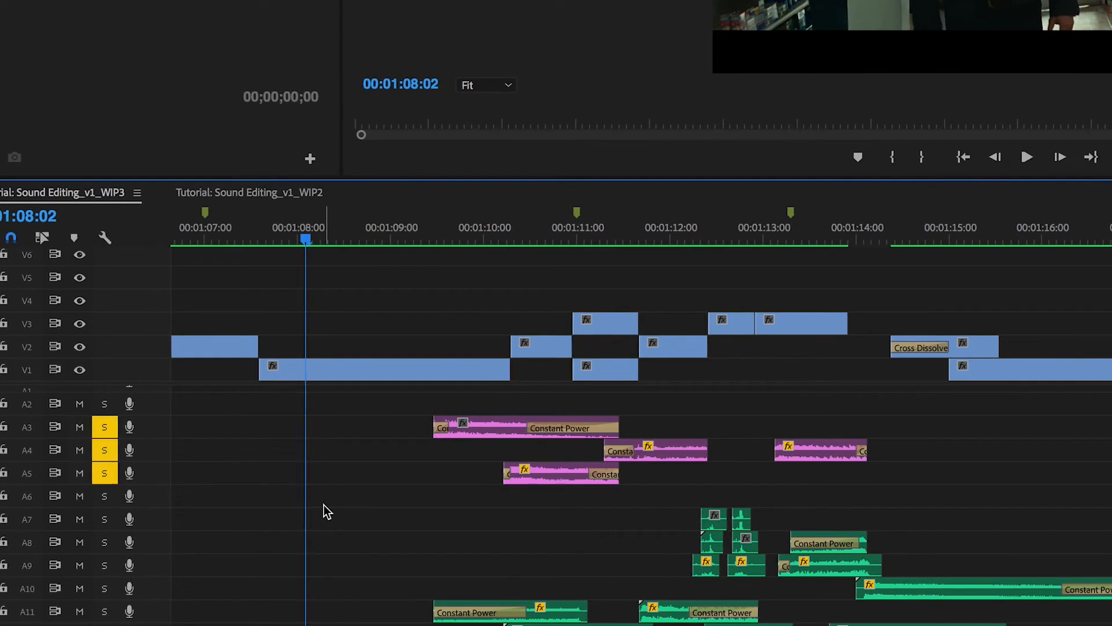
{"action": "key", "text": "space"}
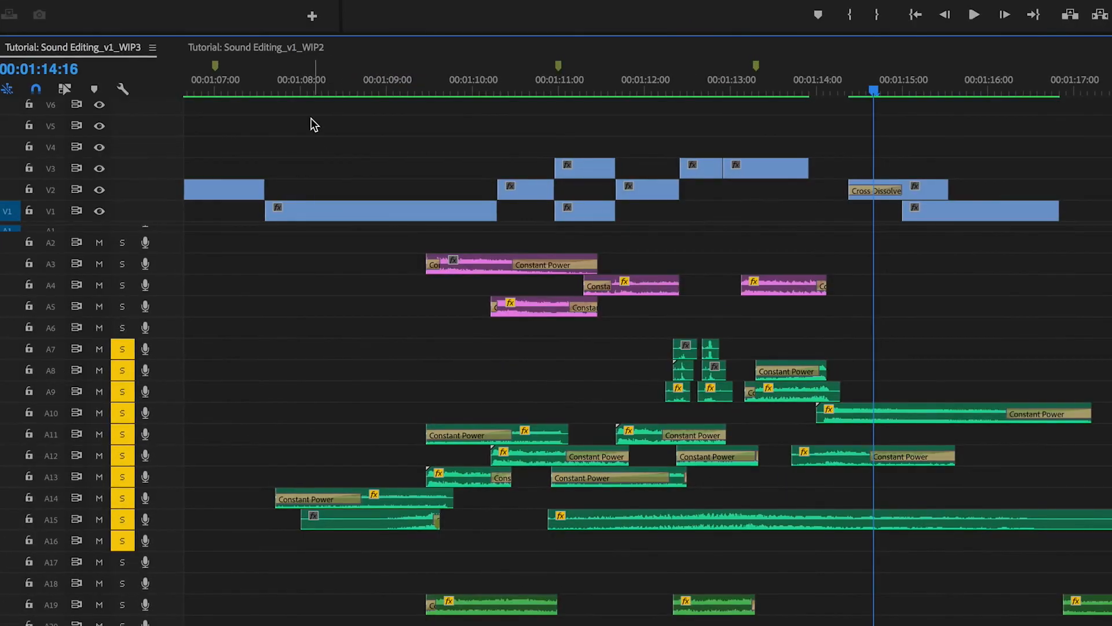
Step: Audition effect tracks A7 to A16 soloed together from about 00:01:07:16 to 00:01:16:16
{"action": "left_click", "coordinate": [272, 88]}
{"action": "key", "text": "space"}
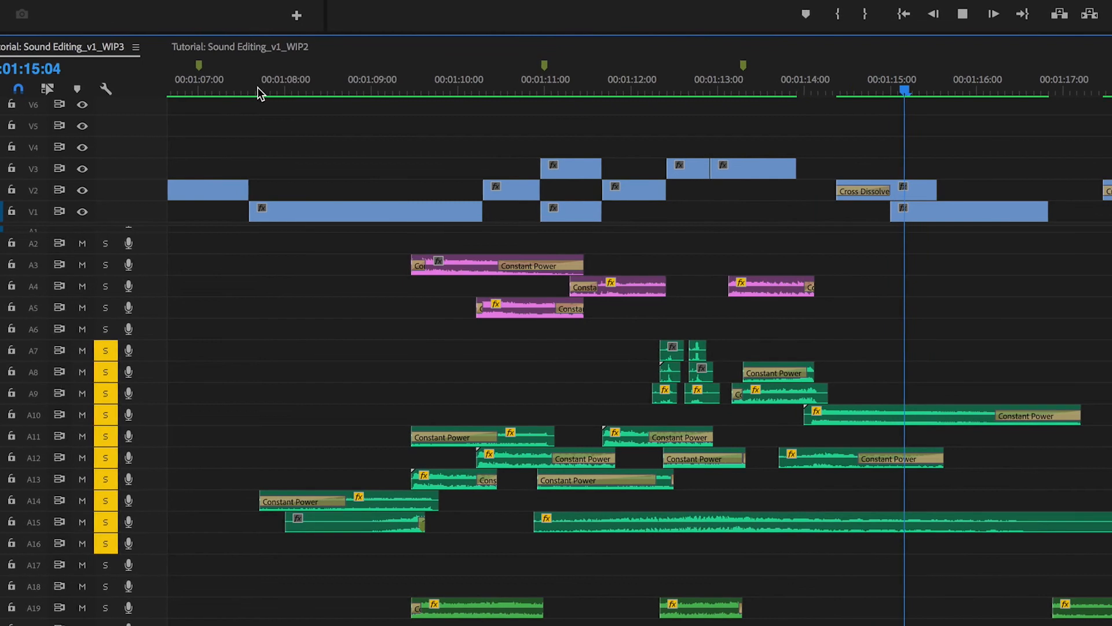
{"action": "key", "text": "space"}
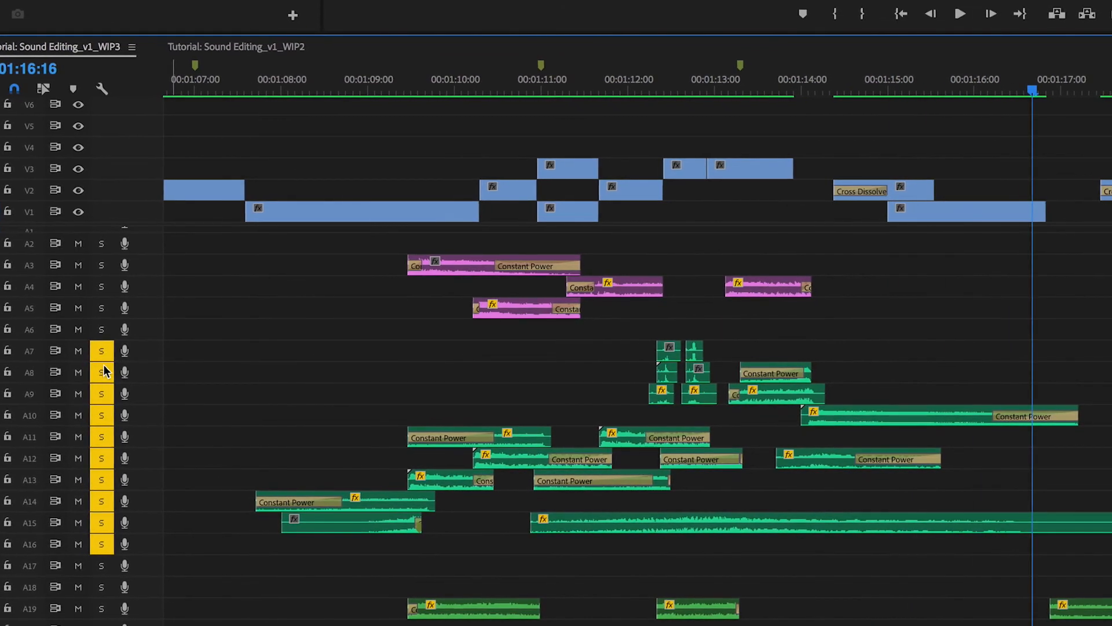